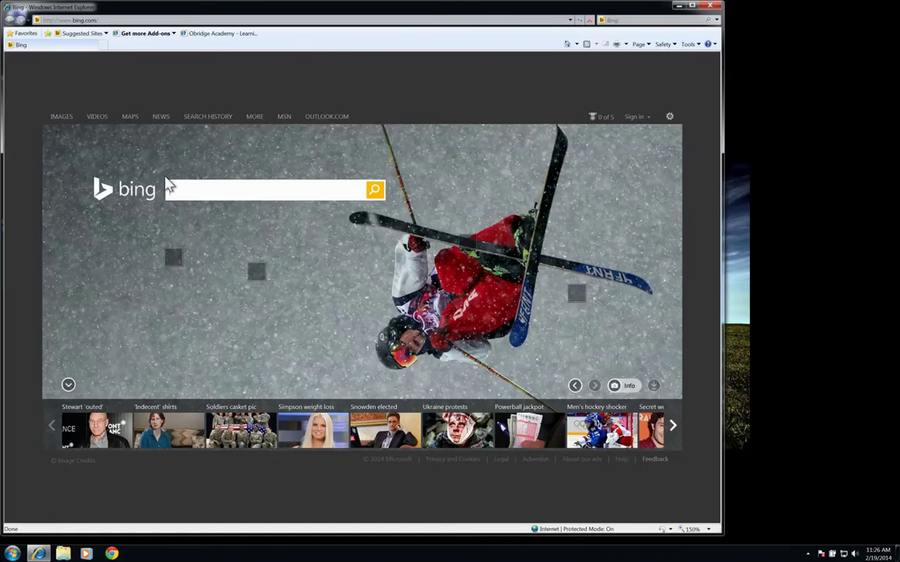
Search the web for "pdfcreator" and open the official site's Download page from the results
click(123, 21)
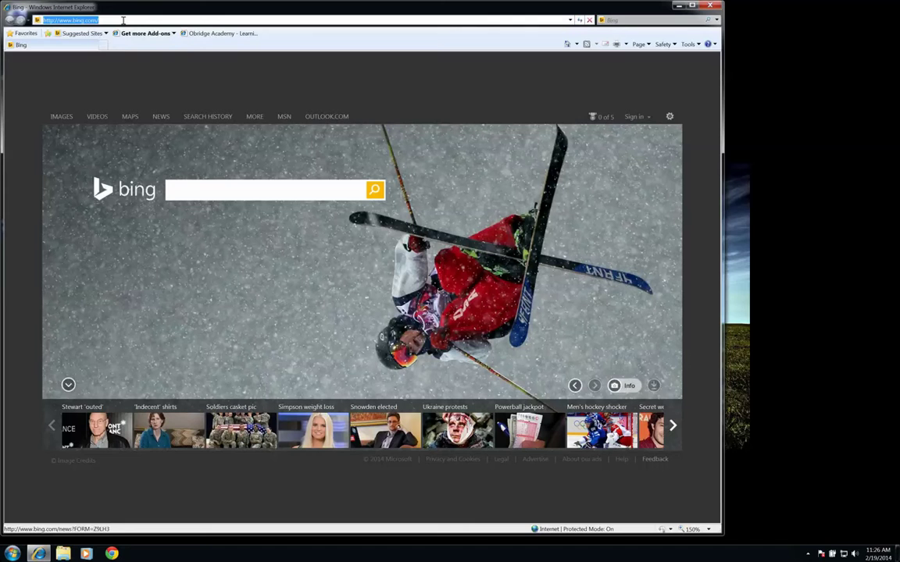
text(pd)
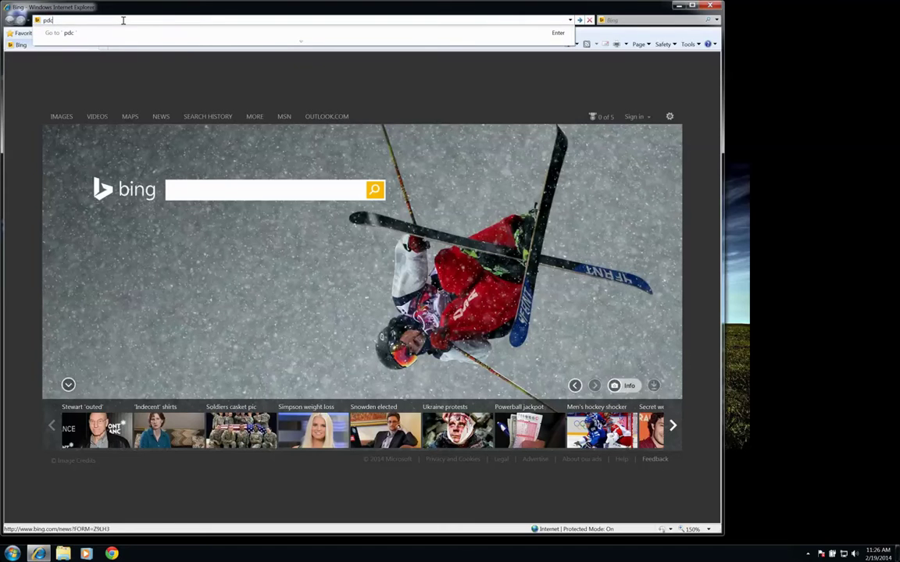
text(fcreator)
key(Return)
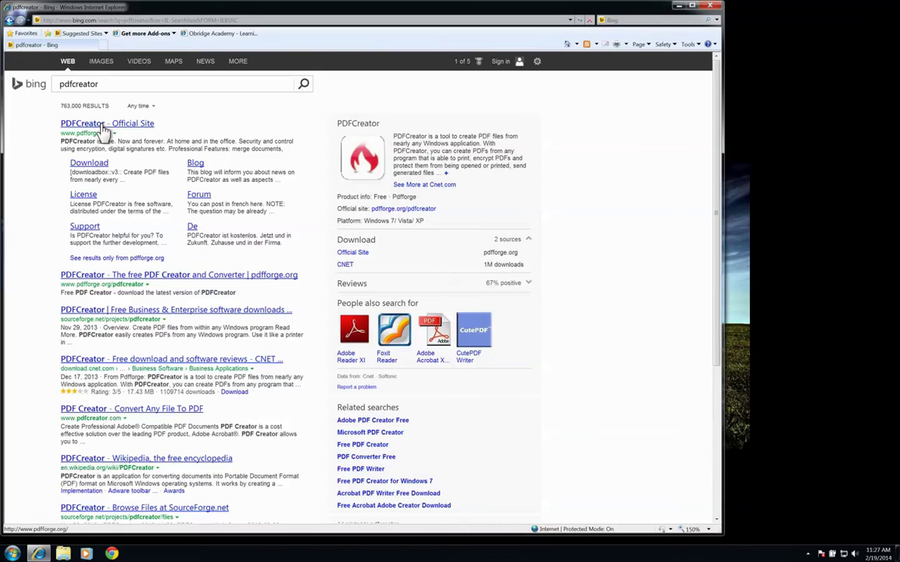
click(96, 167)
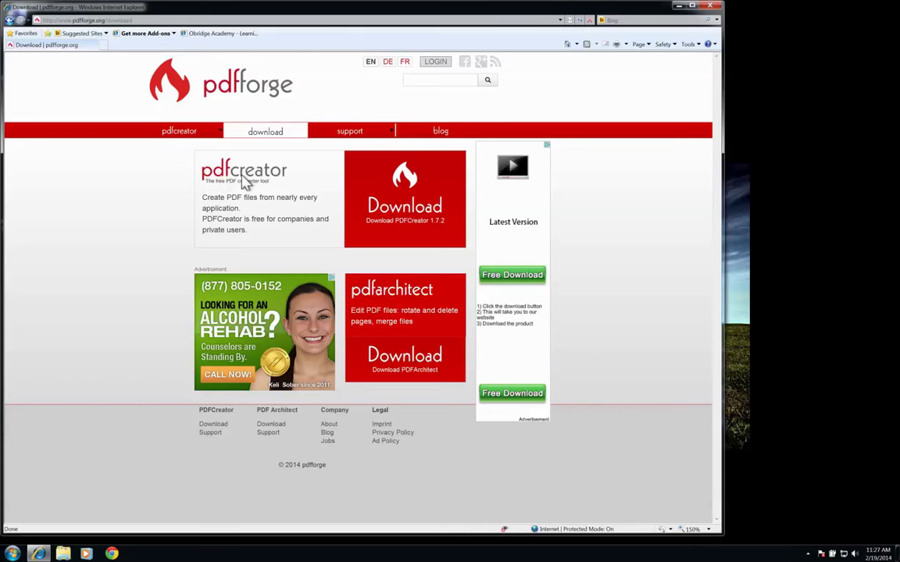
Choose the stable PDFCreator 1.7.2 version for download and allow the file download blocked by the browser
click(428, 191)
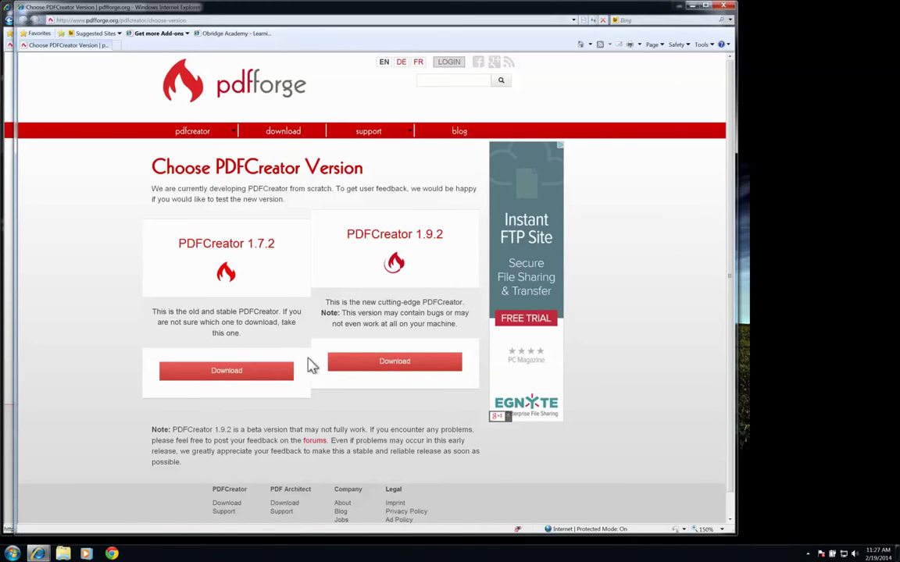
click(258, 367)
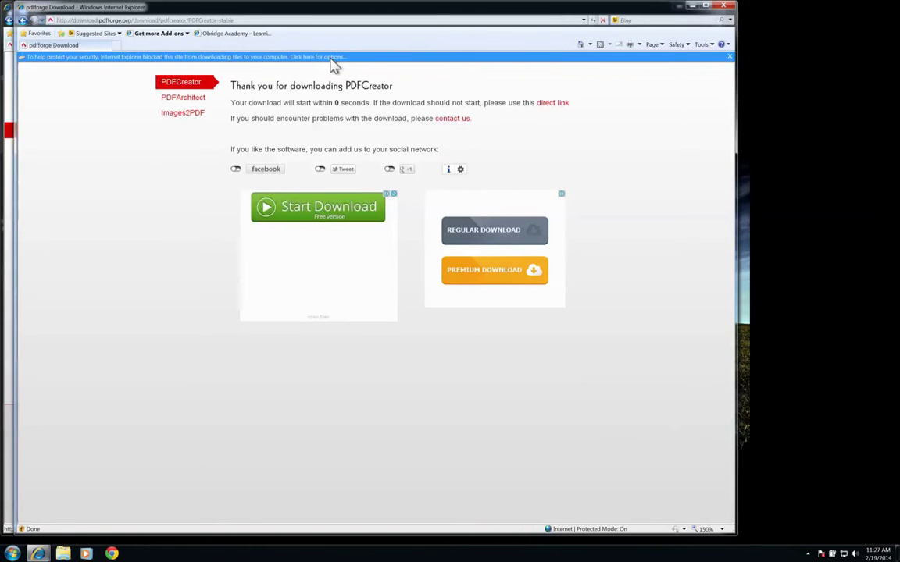
click(332, 58)
click(343, 64)
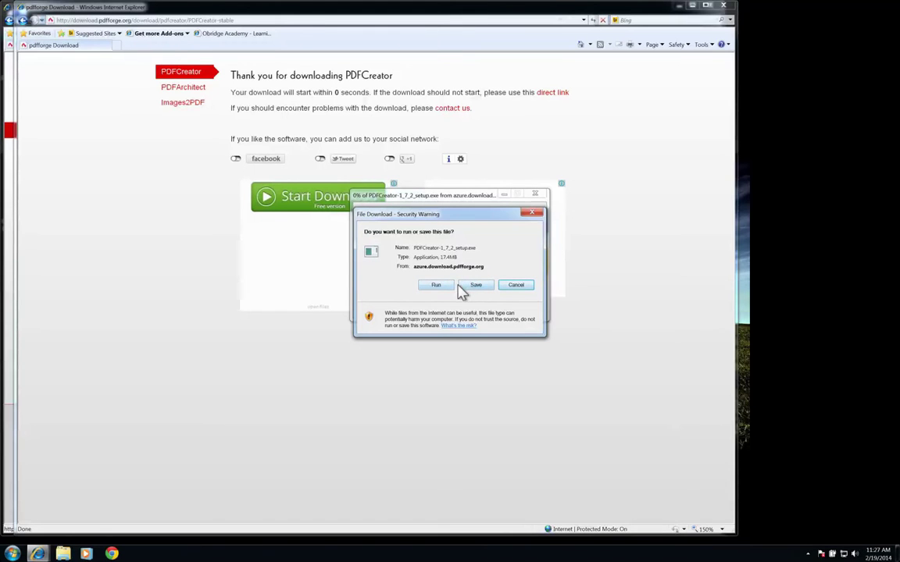
Run the PDFCreator 1.7.2 setup file, allow it to change the computer, and accept English as the setup language
click(448, 288)
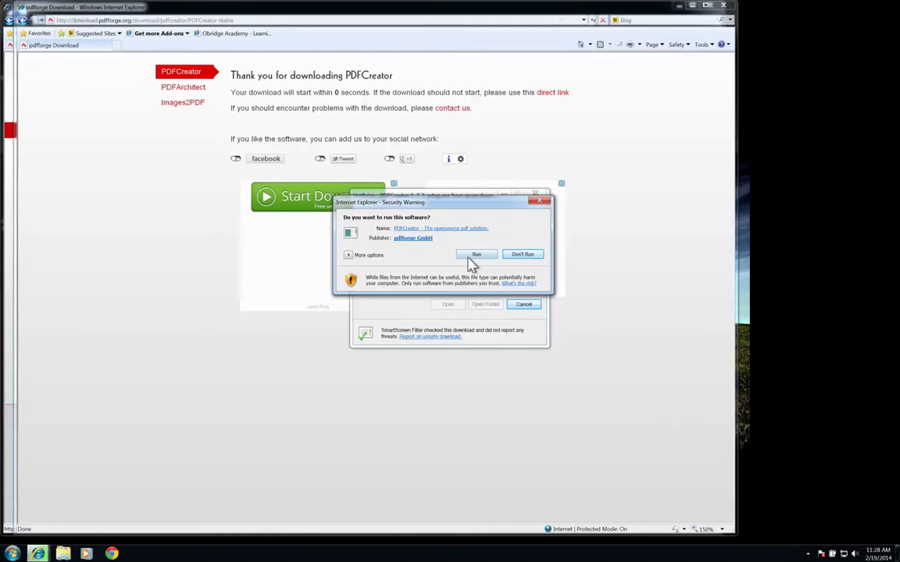
click(470, 255)
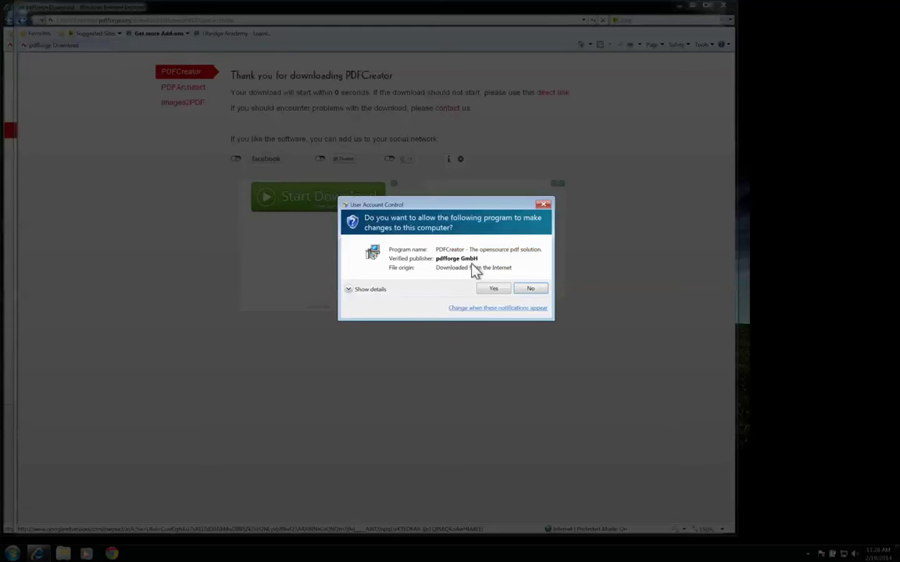
click(488, 290)
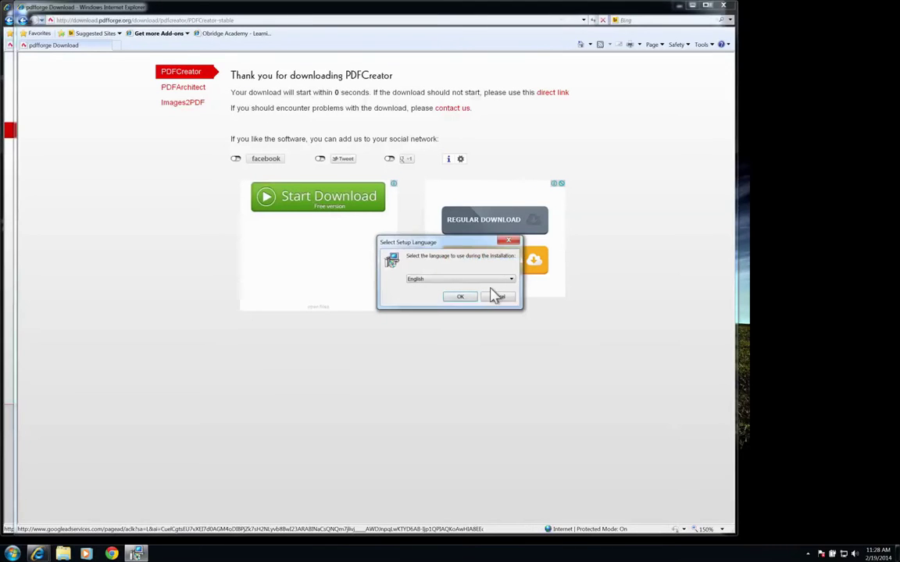
click(459, 298)
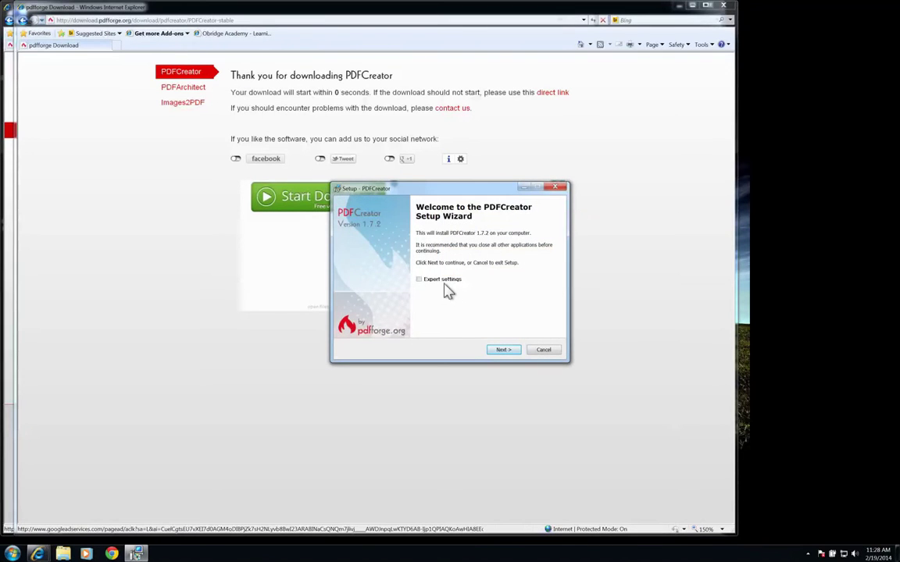
Enable Expert settings in the setup wizard, accept the license agreement, and proceed with Standard installation
click(441, 282)
click(504, 350)
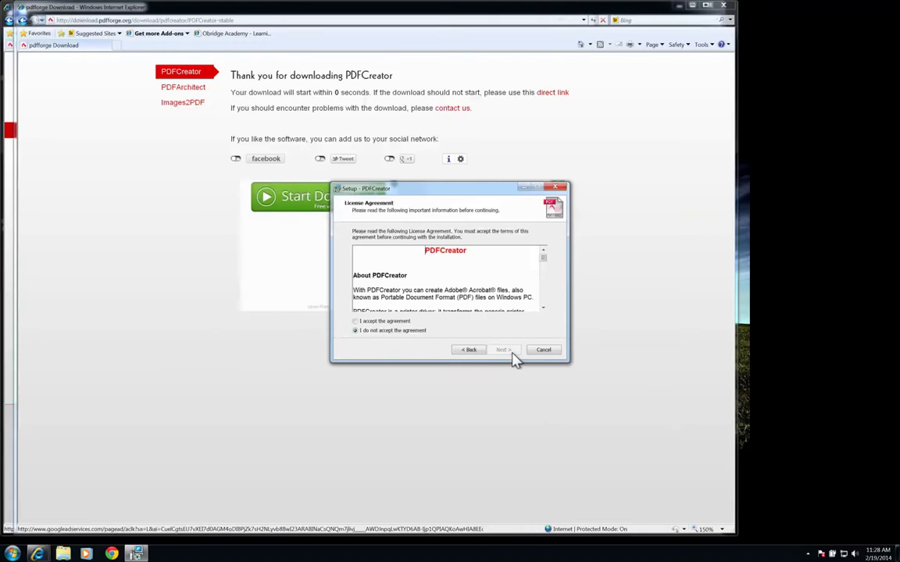
click(395, 321)
click(492, 350)
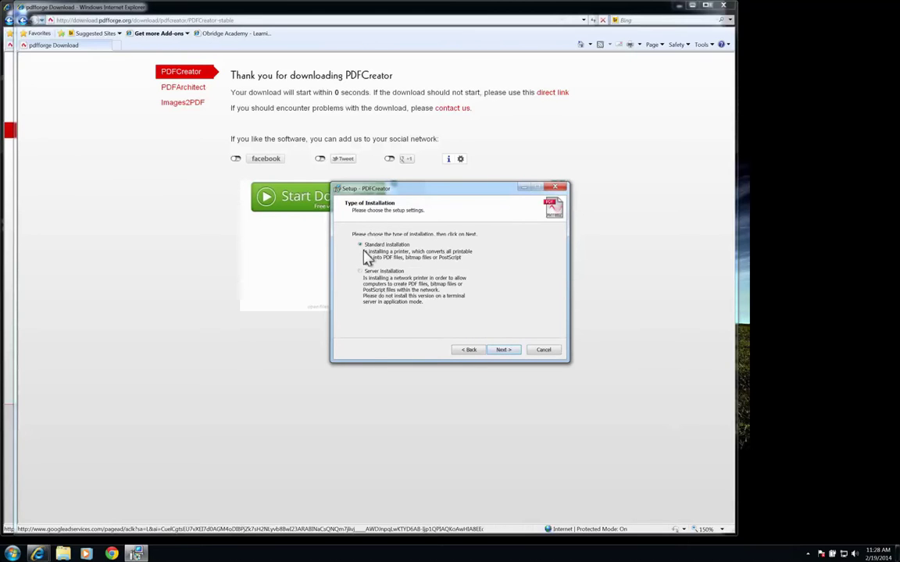
click(503, 351)
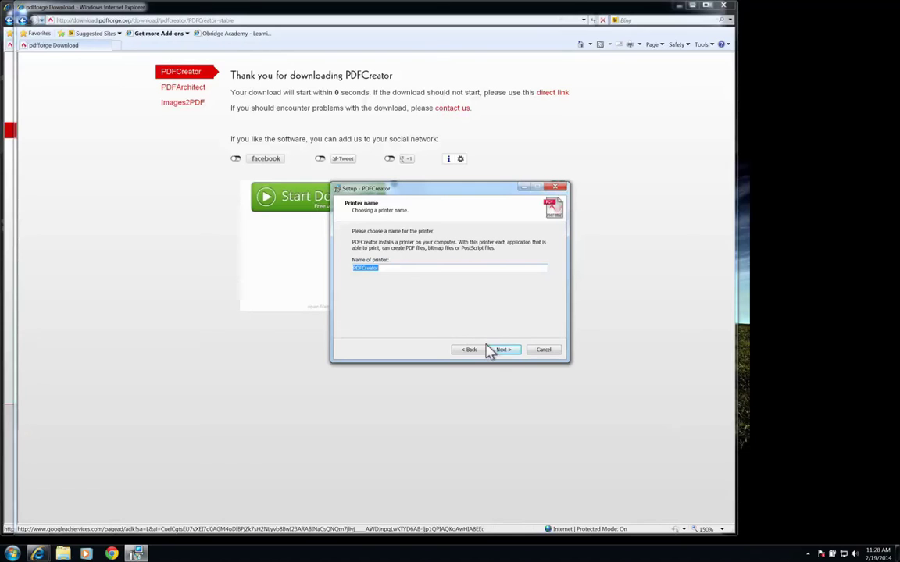
Accept the default printer name and destination folder, and exclude PDFArchitect from the components to install
click(515, 357)
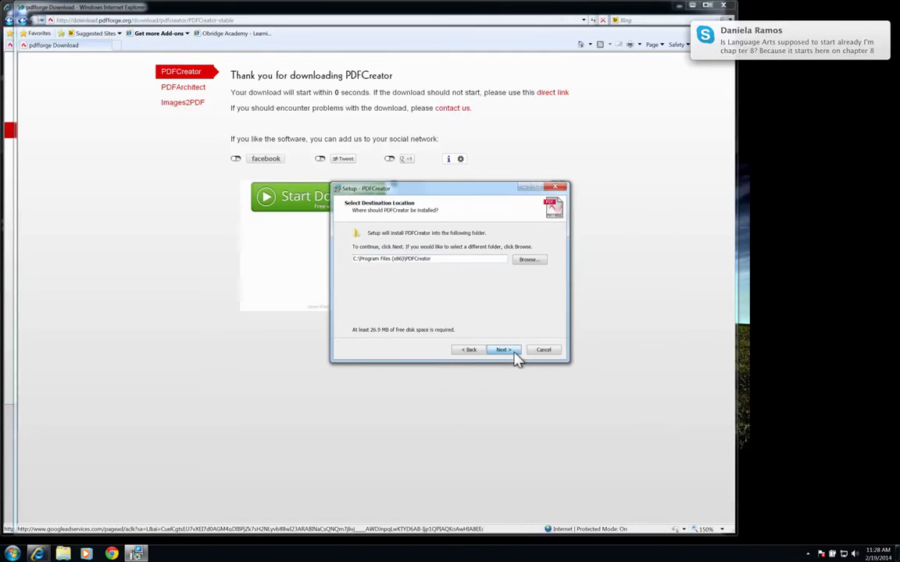
click(515, 356)
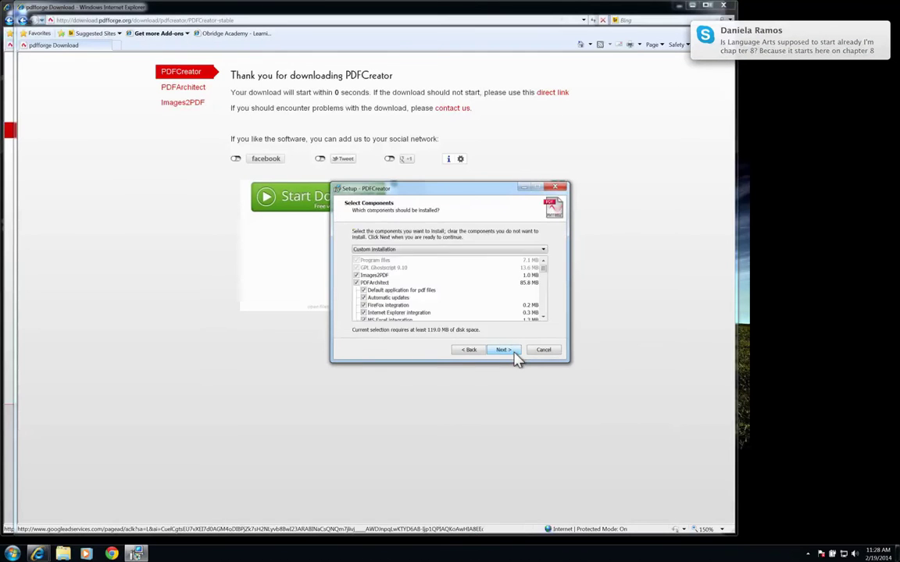
click(356, 283)
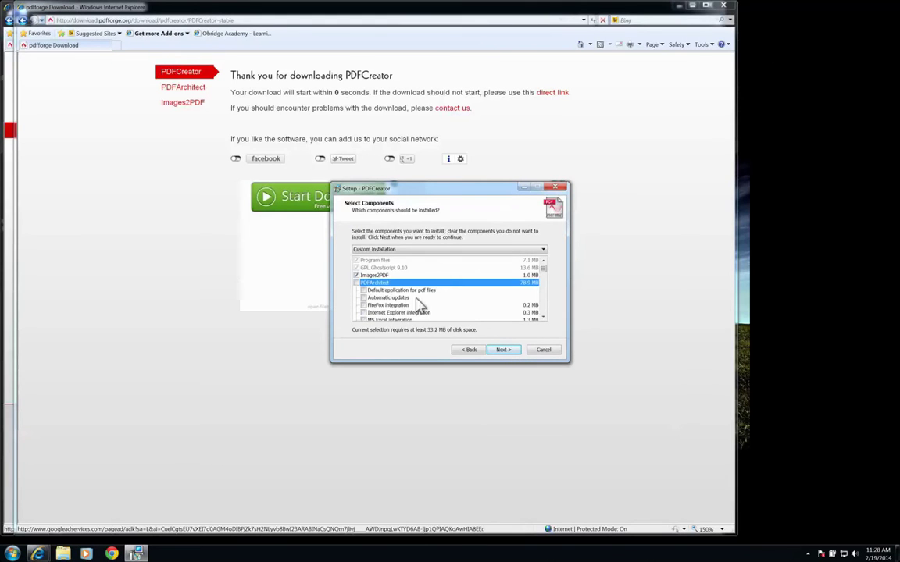
click(502, 350)
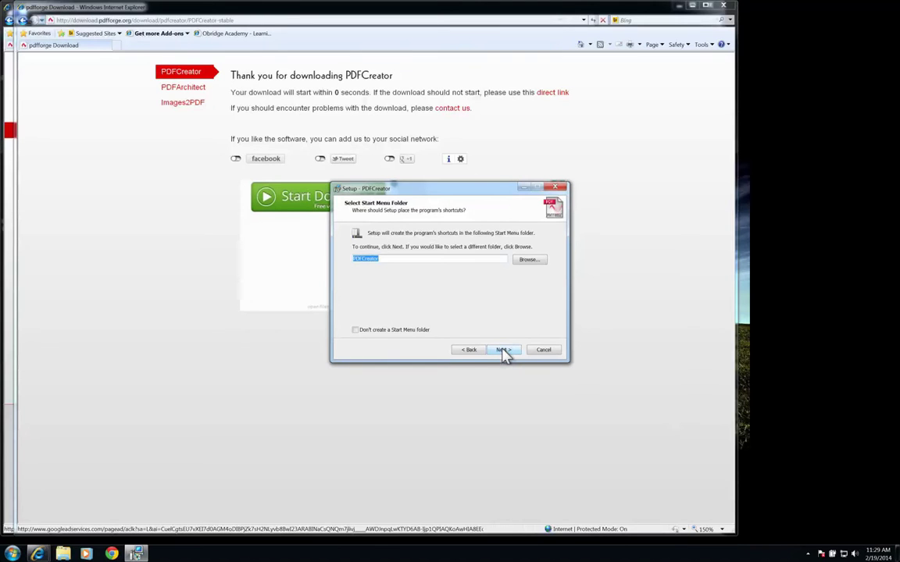
Accept the default Start Menu folder and additional tasks, and start the PDFCreator installation
click(502, 350)
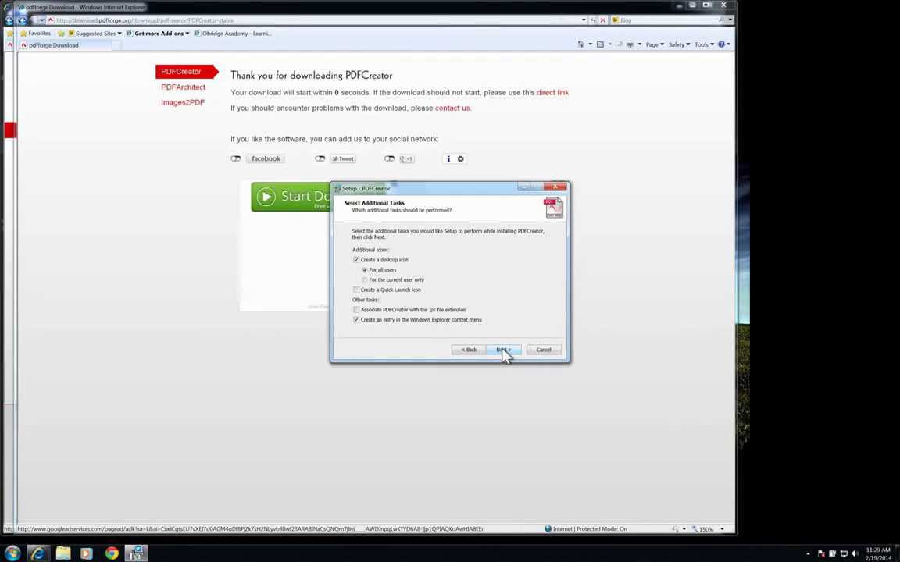
click(503, 349)
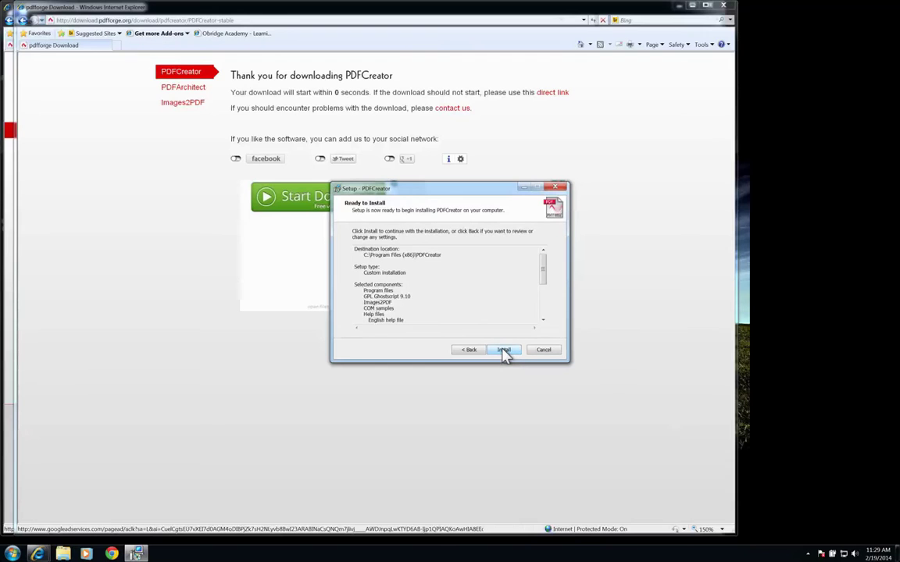
click(504, 350)
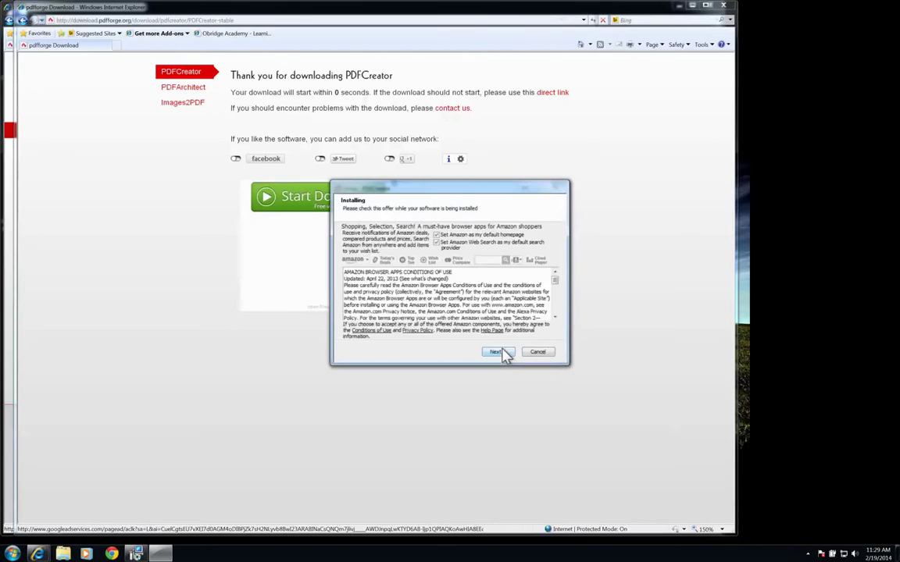
Decline Amazon as the default homepage and default search provider, and continue past the offer
click(436, 234)
click(437, 243)
click(498, 353)
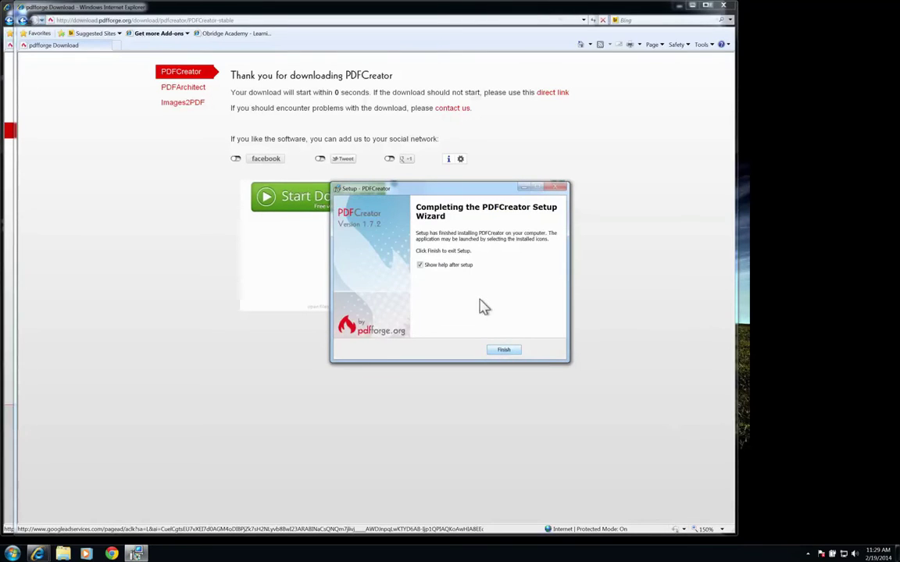
Finish the PDFCreator setup wizard and close both browser windows
click(498, 351)
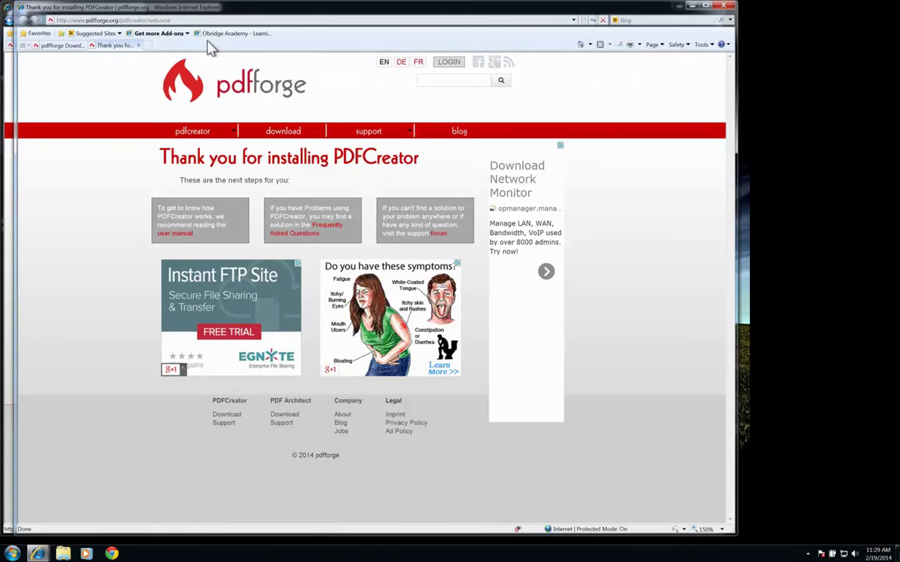
click(720, 7)
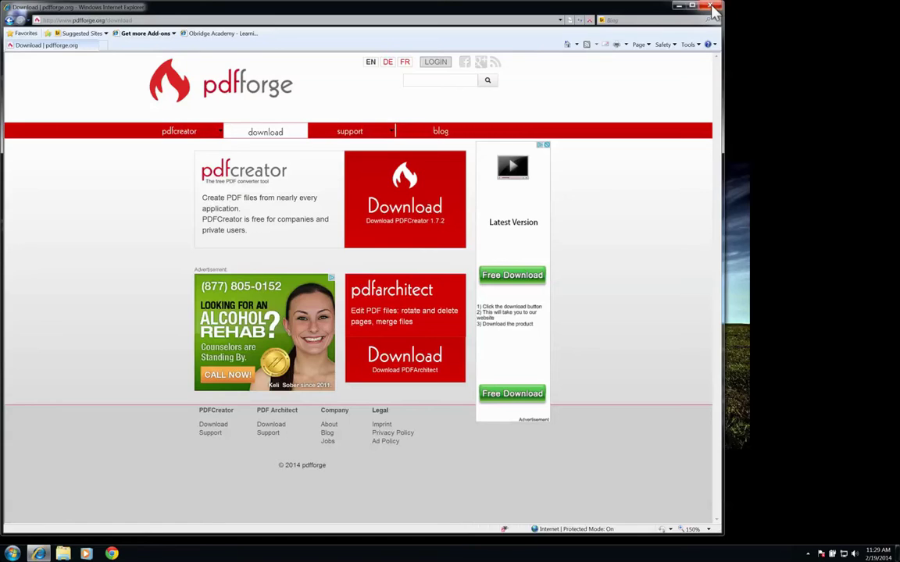
click(713, 6)
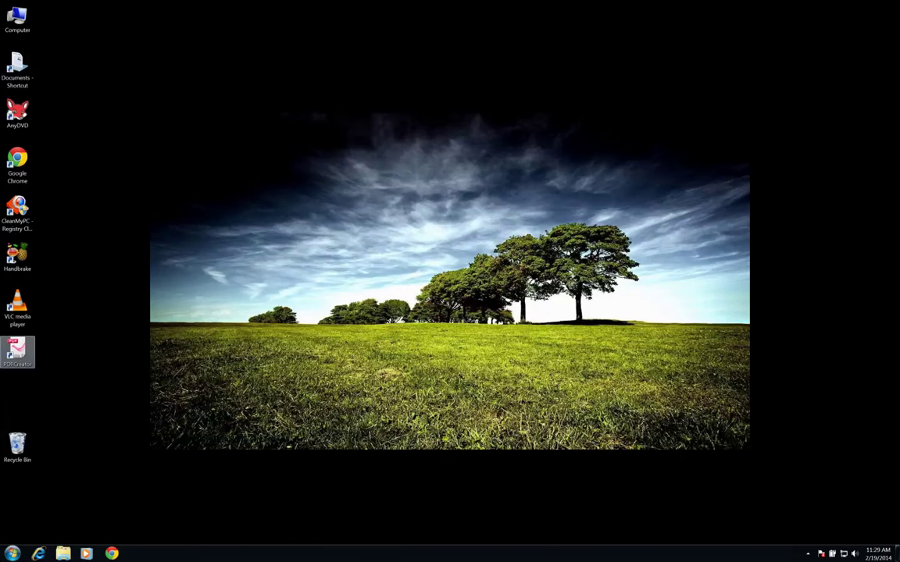
Open Devices and Printers and select the PDFCreator printer to check that it is installed
click(13, 553)
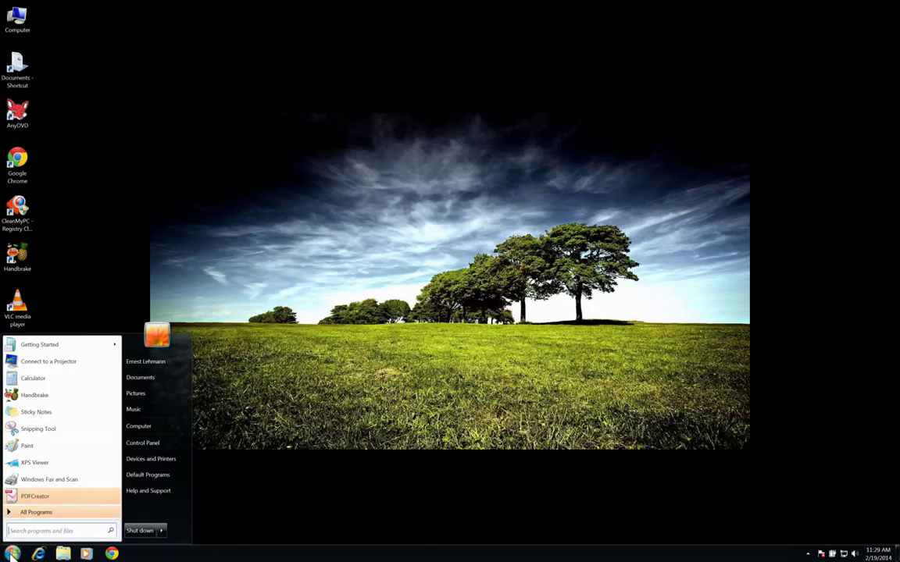
click(148, 457)
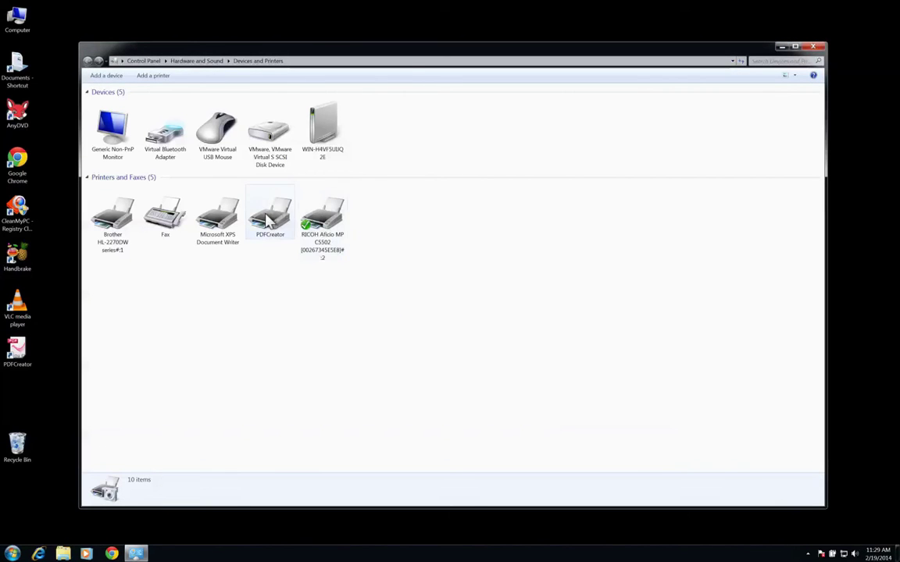
click(266, 213)
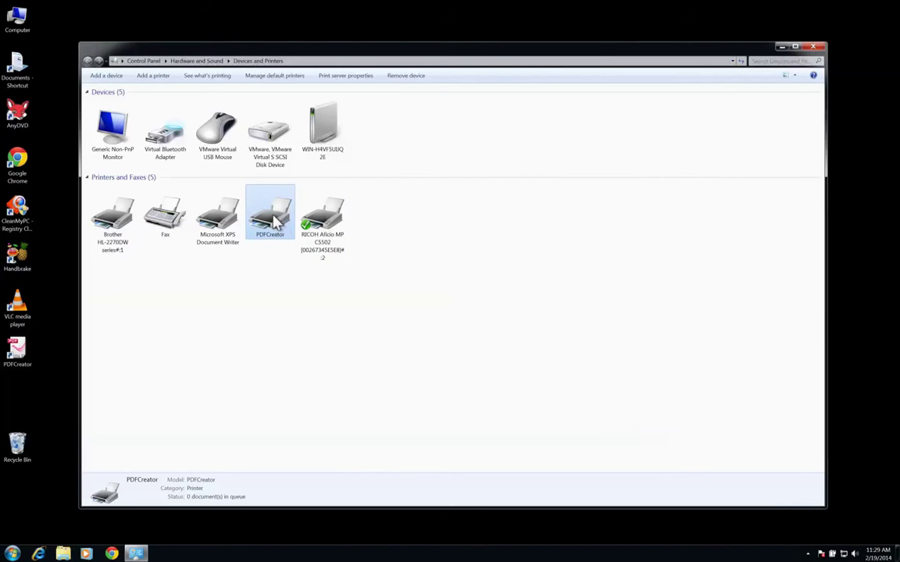
Find and launch WordPad, and enter the title "Homework" with the line "1. Example Homework" below it
click(14, 551)
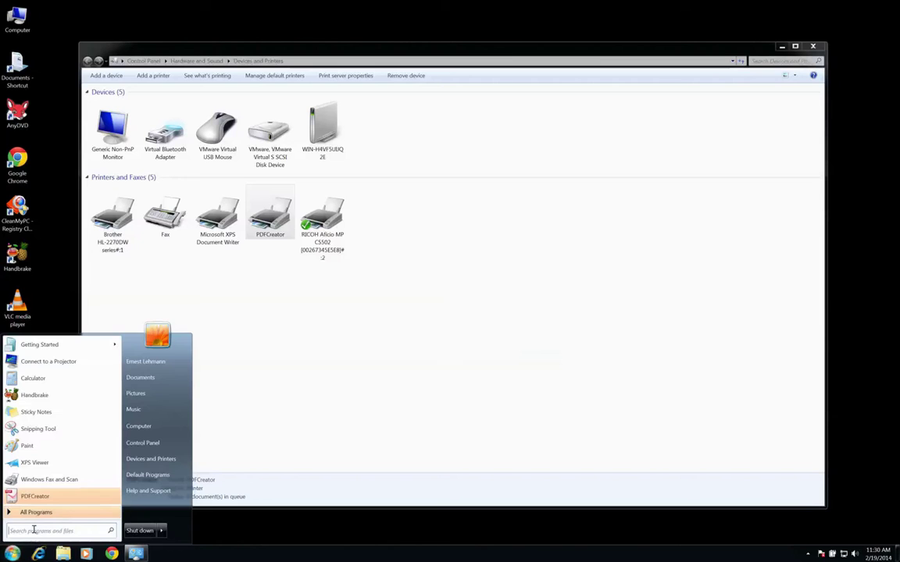
text(worpd)
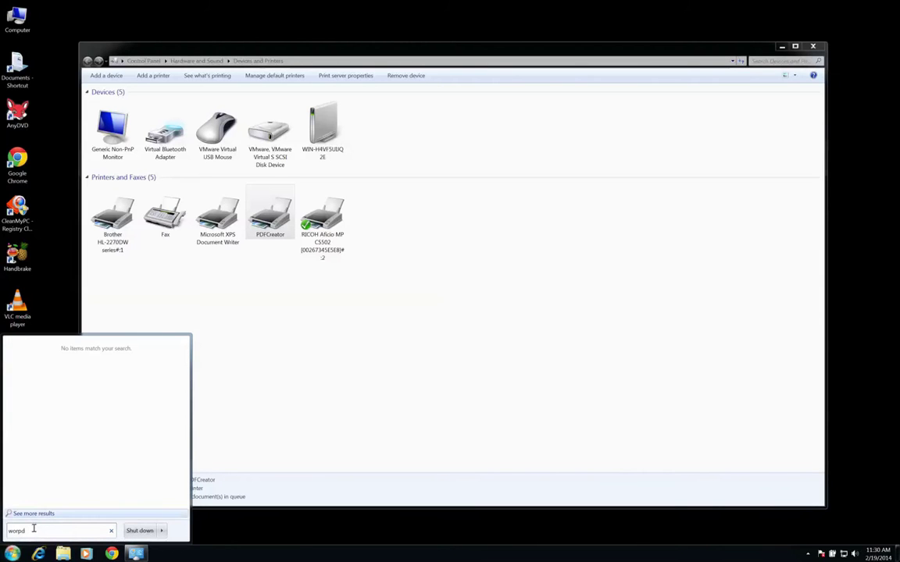
key(BackSpace)
text(ad)
key(BackSpace)
key(BackSpace)
key(BackSpace)
text(dpad)
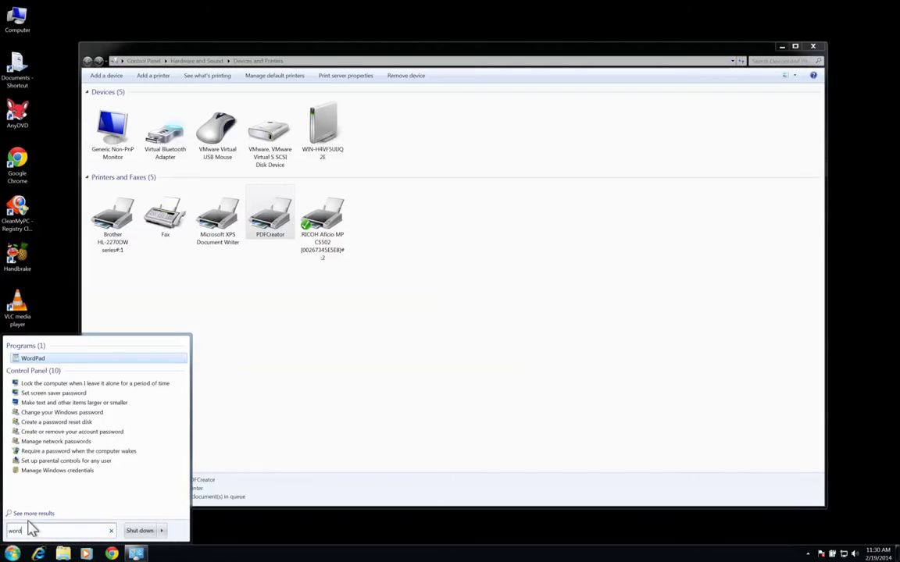
click(39, 359)
text(Homework)
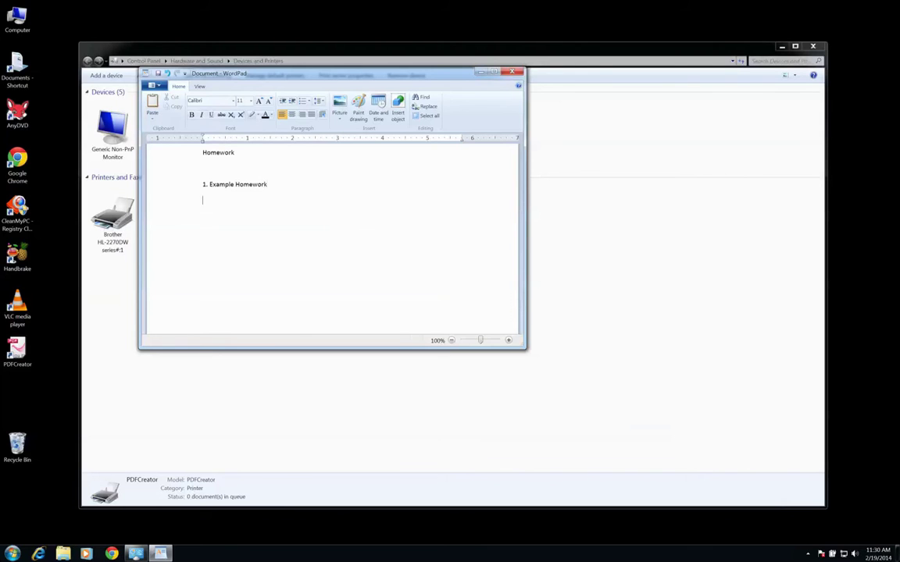
Print the WordPad document to the PDFCreator printer
click(154, 87)
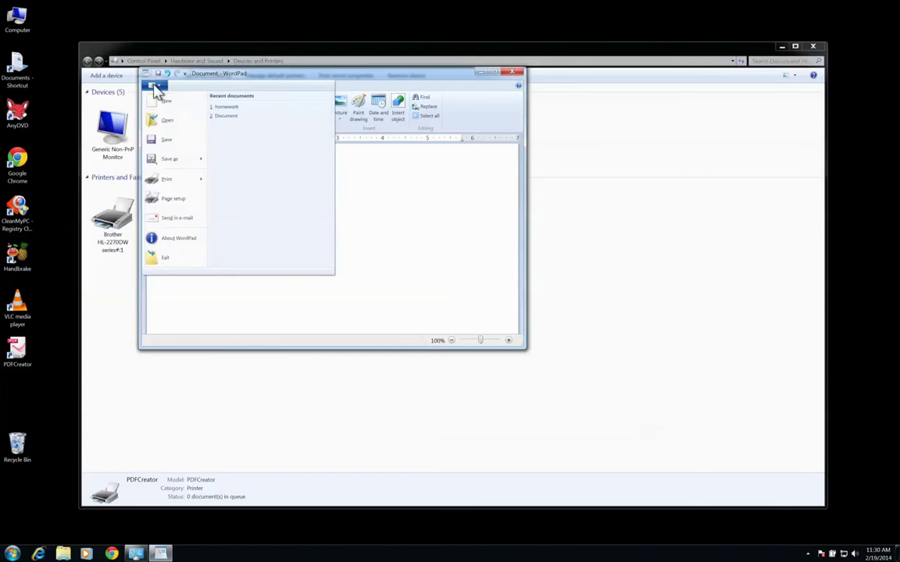
mouse_move(173, 178)
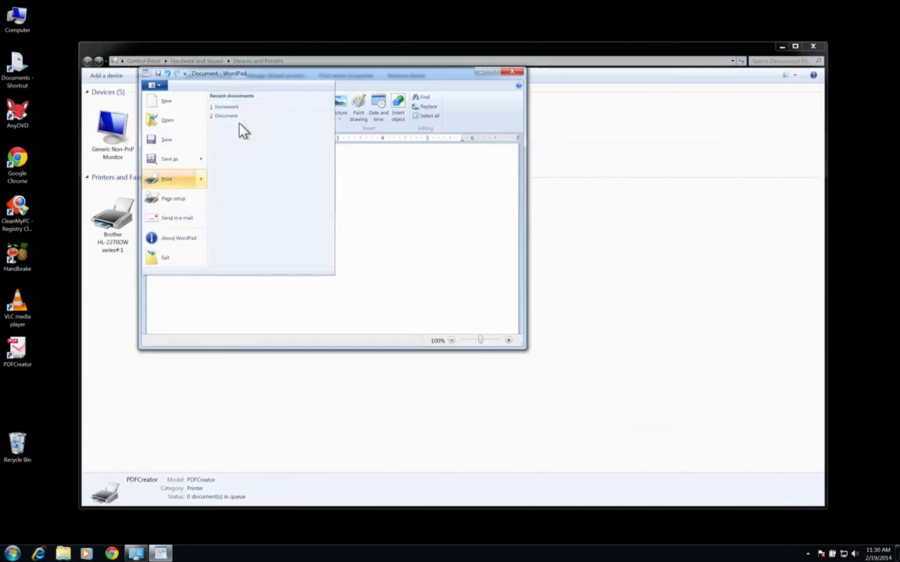
click(219, 115)
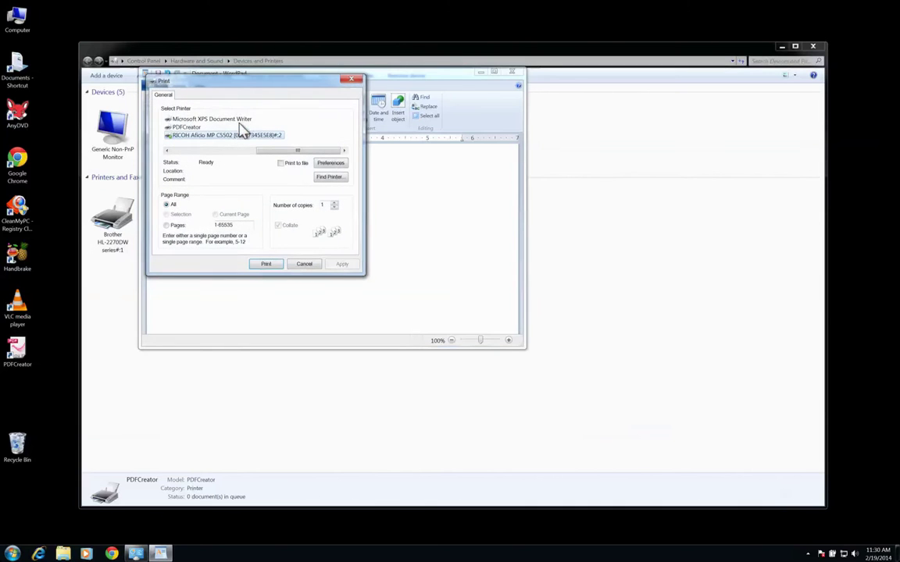
click(187, 127)
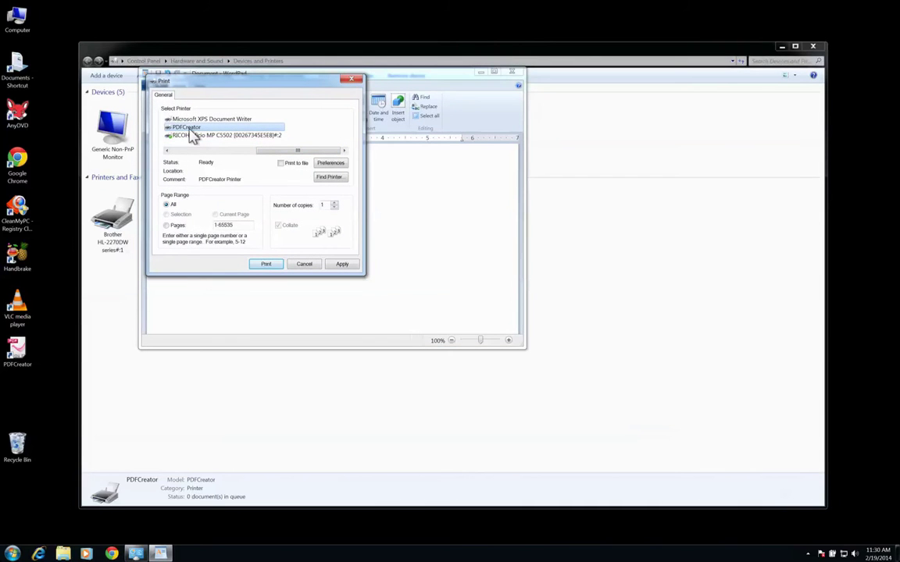
click(267, 265)
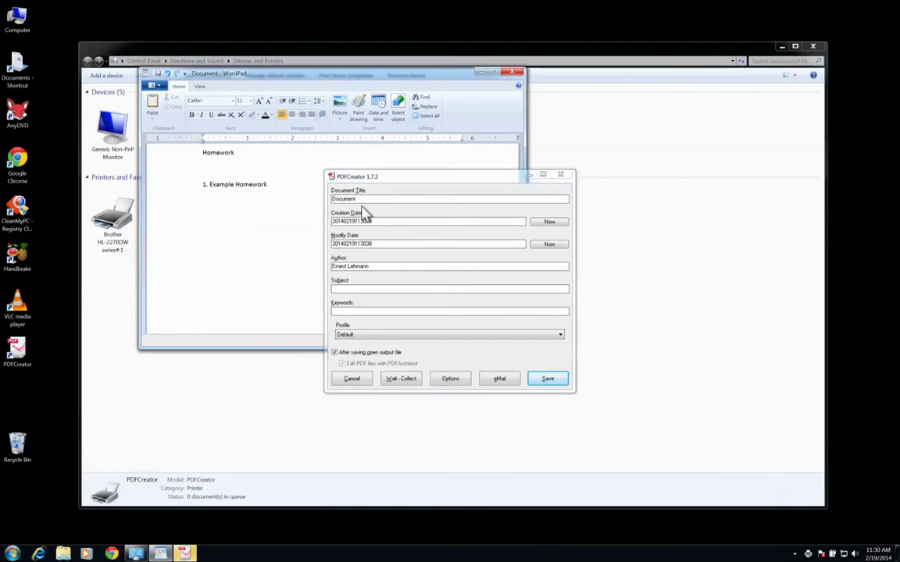
Save the print job in the Documents library as a PDF file named "Homework Example"
click(539, 383)
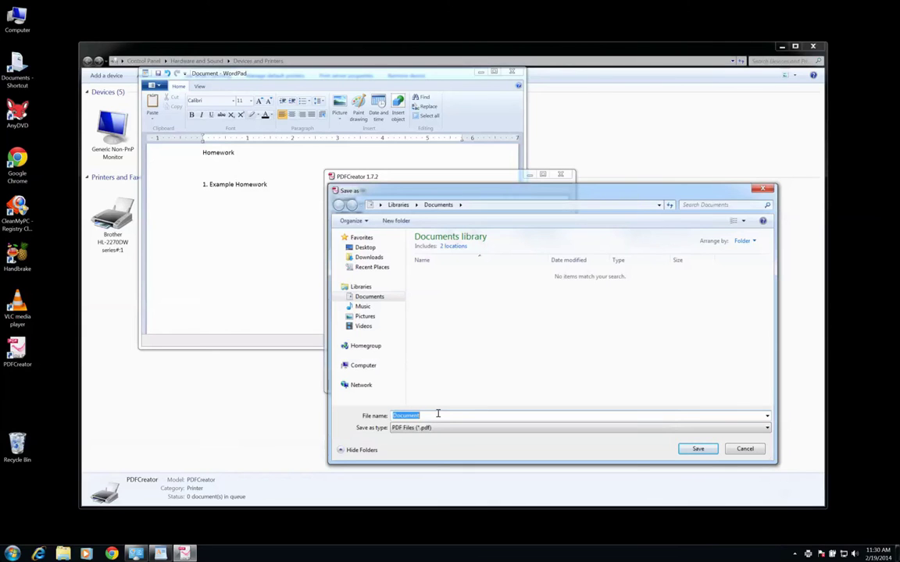
text(Homework)
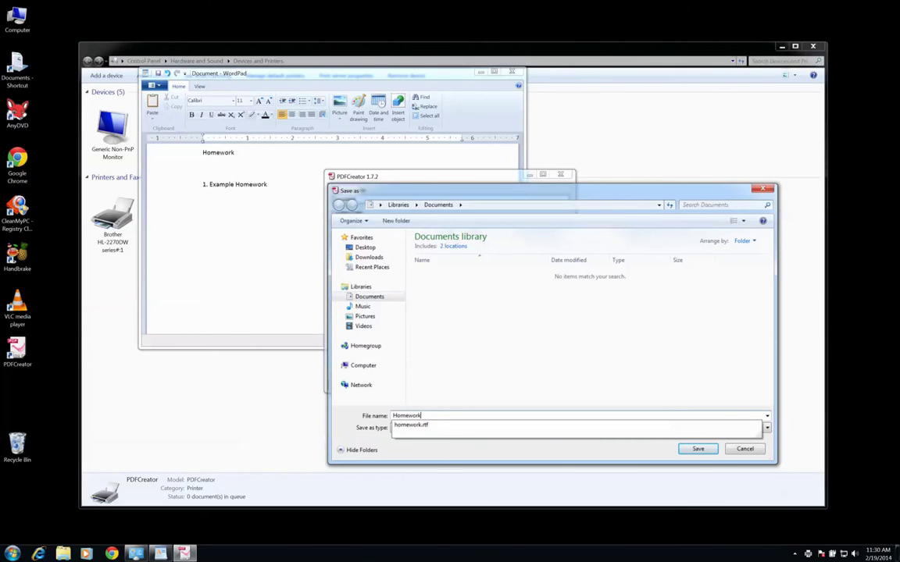
click(637, 413)
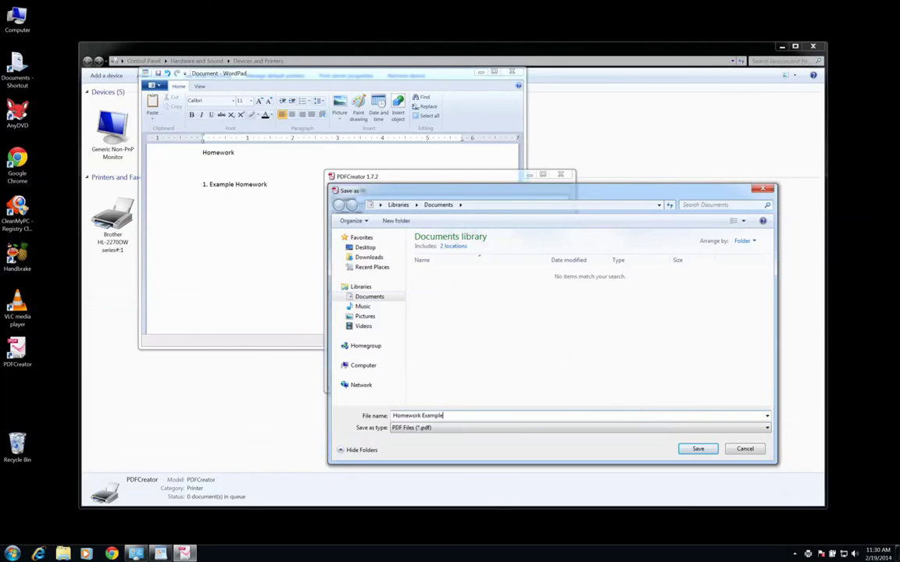
click(696, 449)
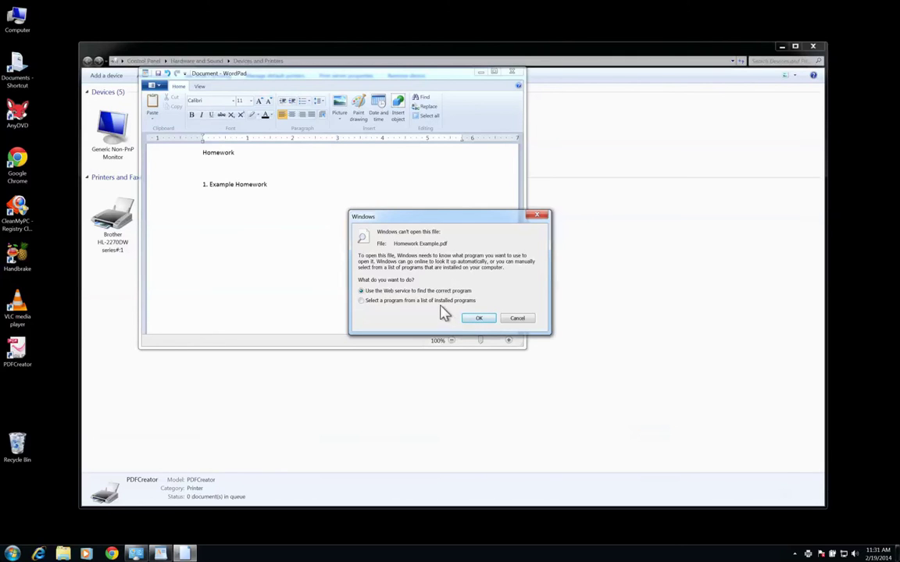
Use the Web service to reach the Adobe Reader download page and choose Windows 7, English and Reader 11.0.06 English for Windows
click(477, 321)
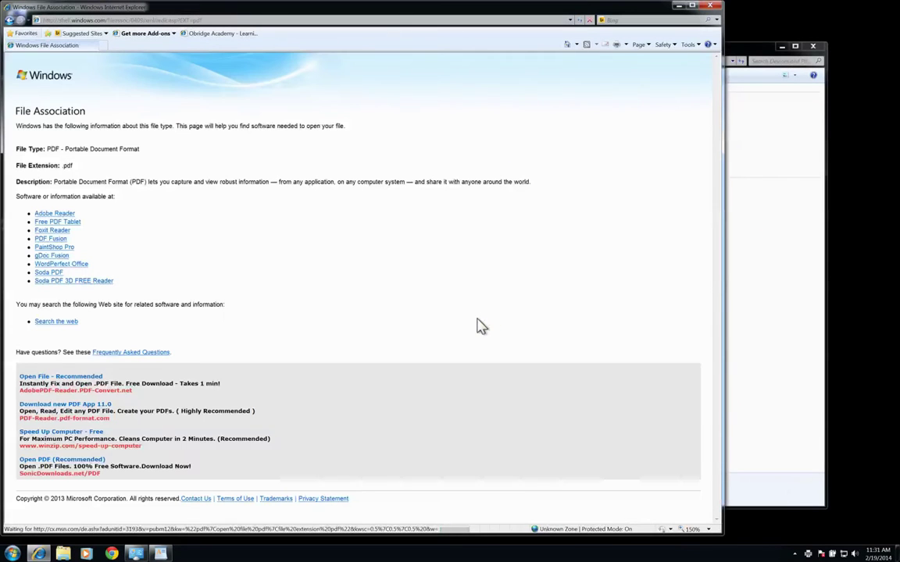
click(69, 215)
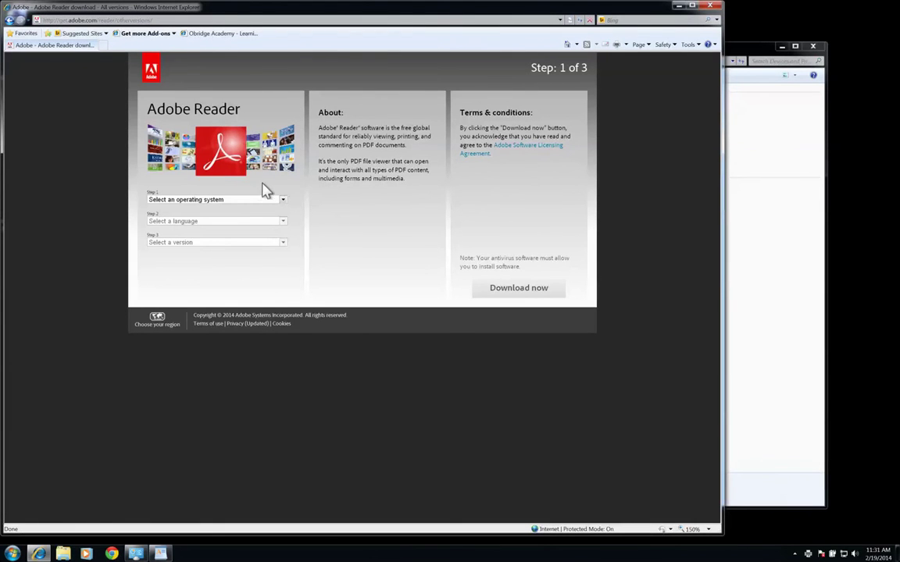
click(242, 204)
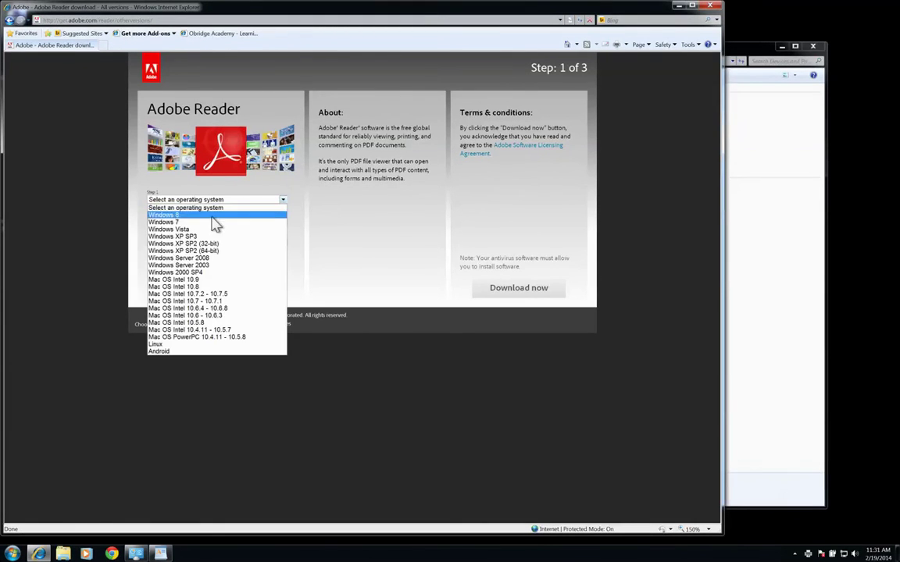
click(210, 226)
click(227, 223)
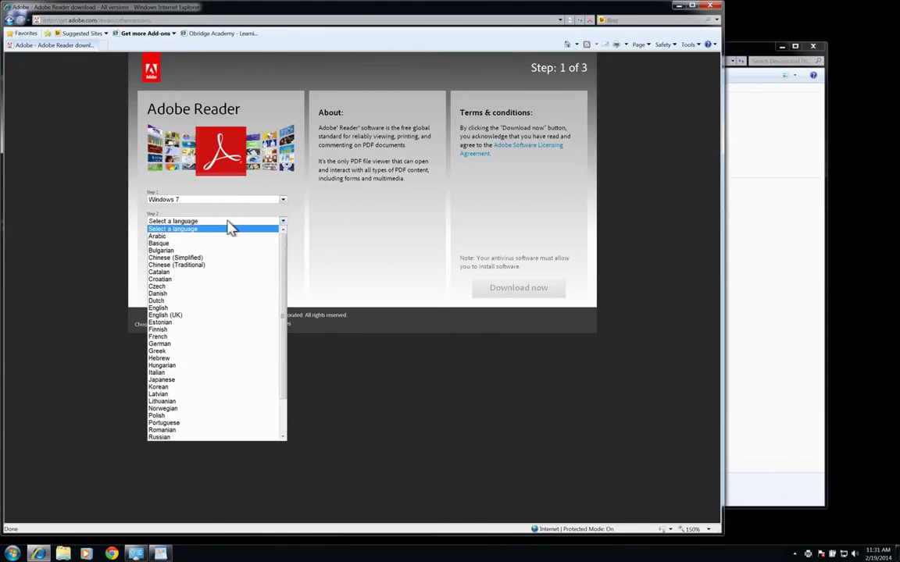
click(205, 308)
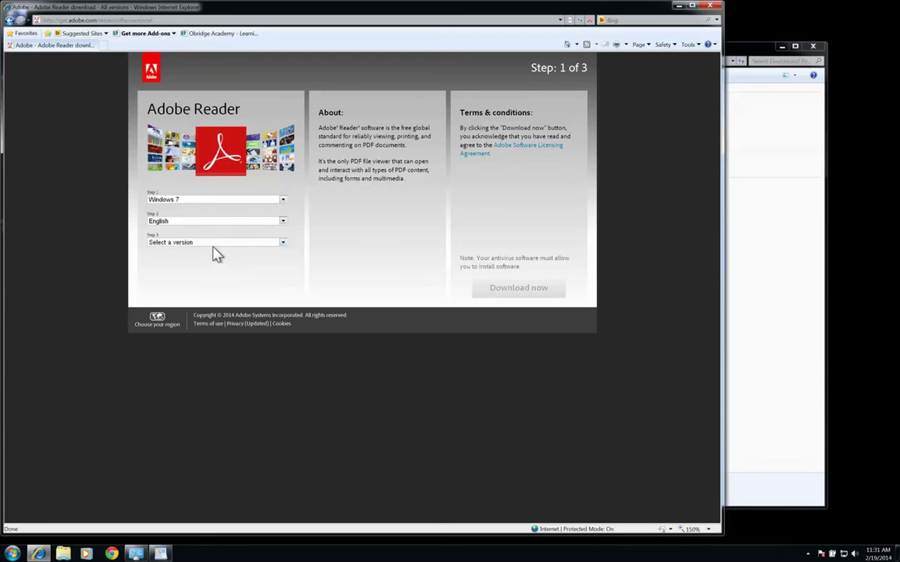
click(216, 244)
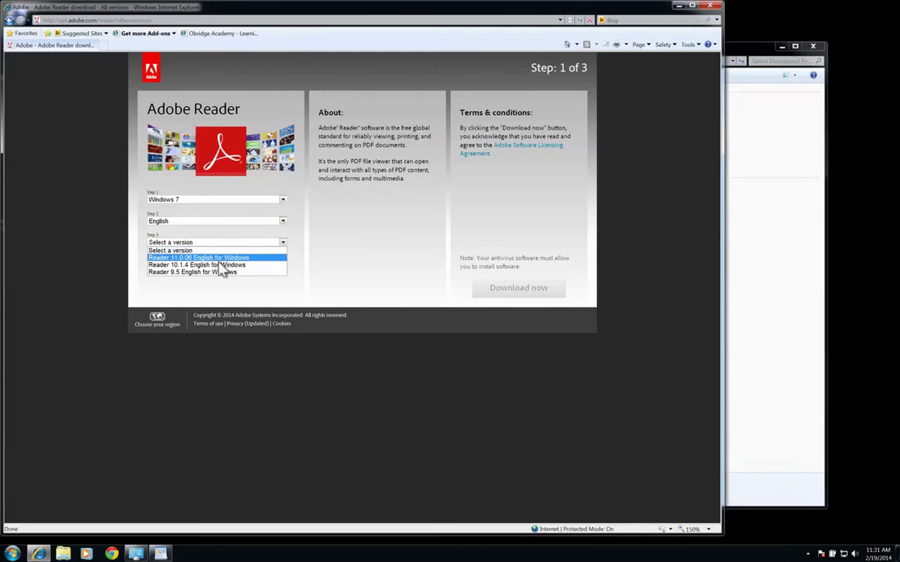
click(219, 258)
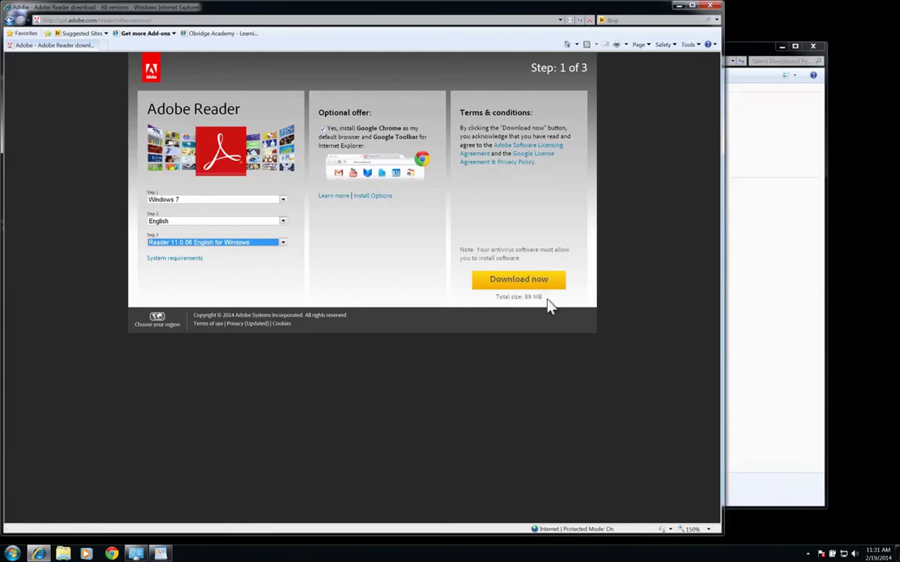
Decline the optional Google Chrome and Google Toolbar offer, and download and run the Adobe Reader installer
click(323, 130)
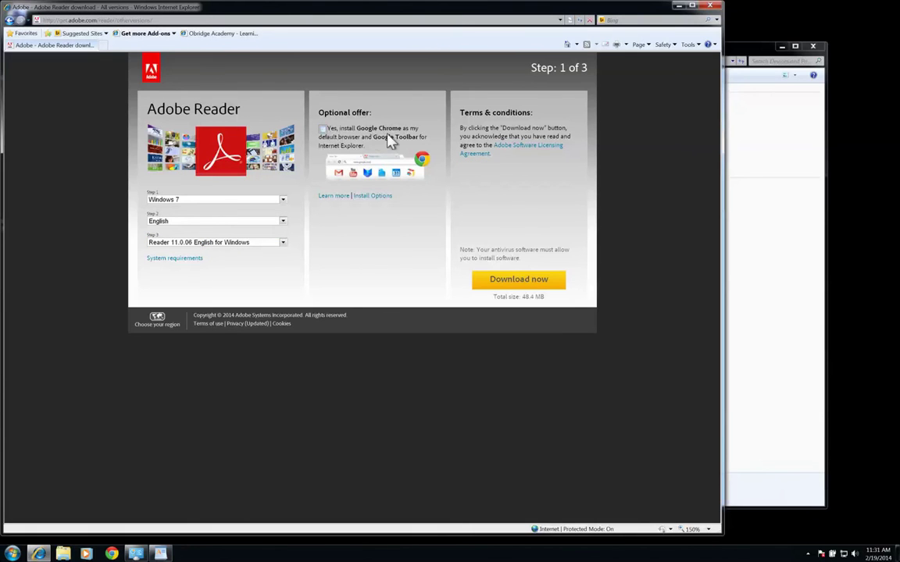
click(522, 289)
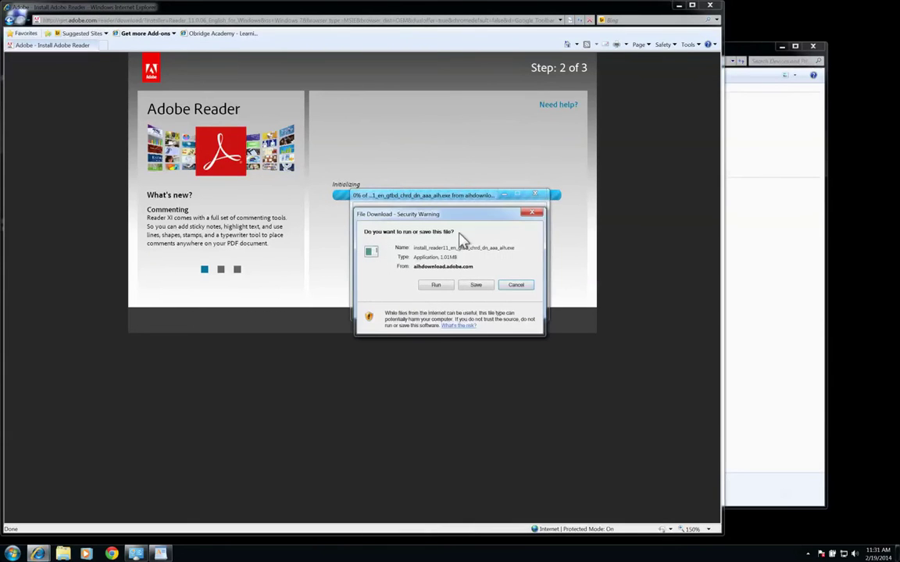
click(437, 286)
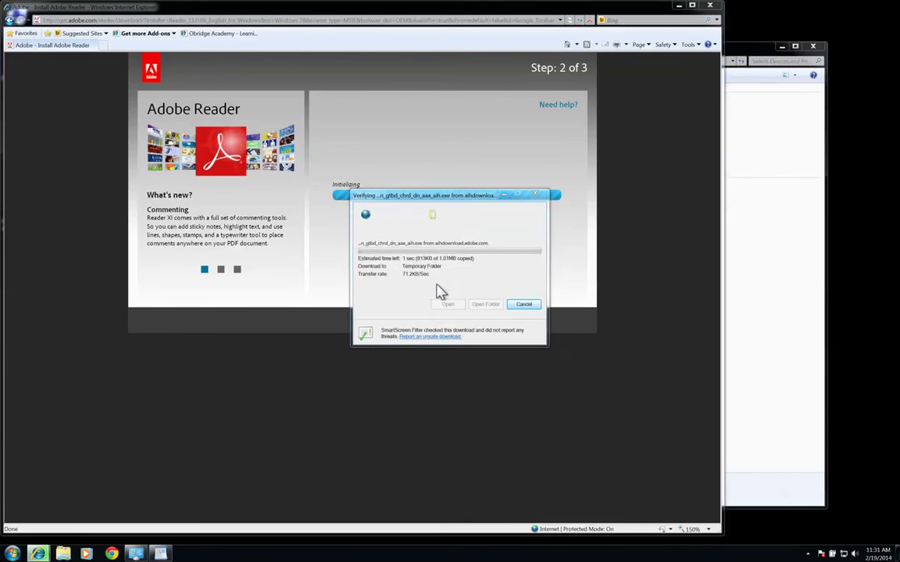
Complete the Adobe Reader installation with the automatic update preference, and close both browser windows
click(472, 254)
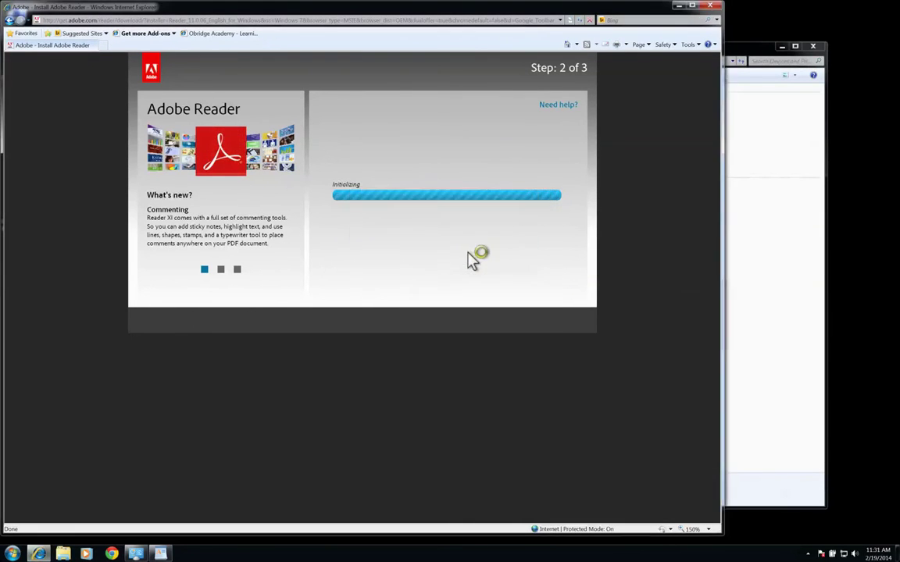
click(498, 290)
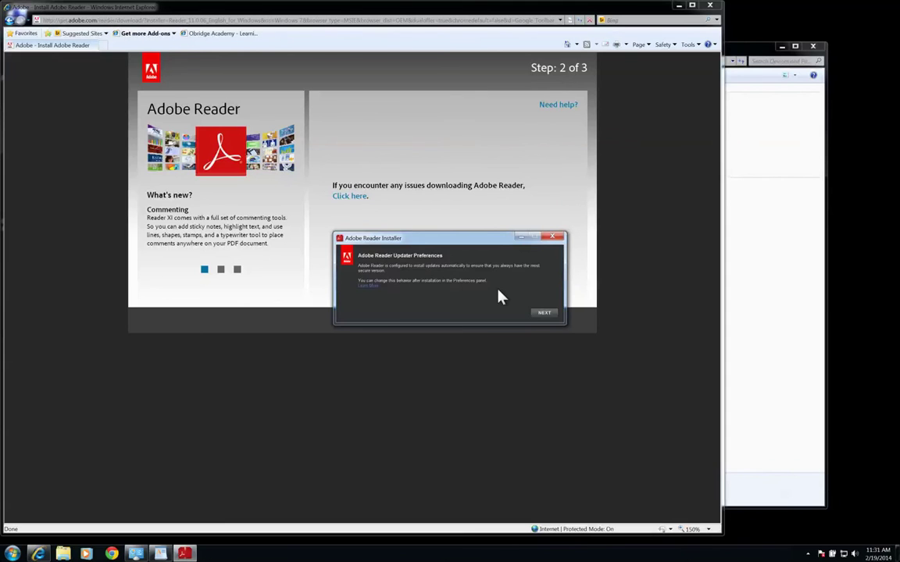
click(545, 316)
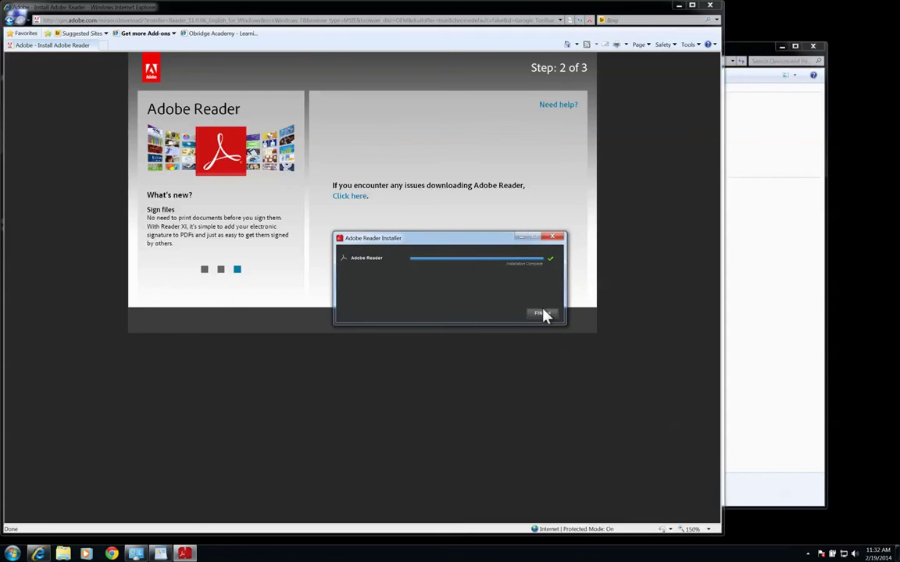
click(543, 318)
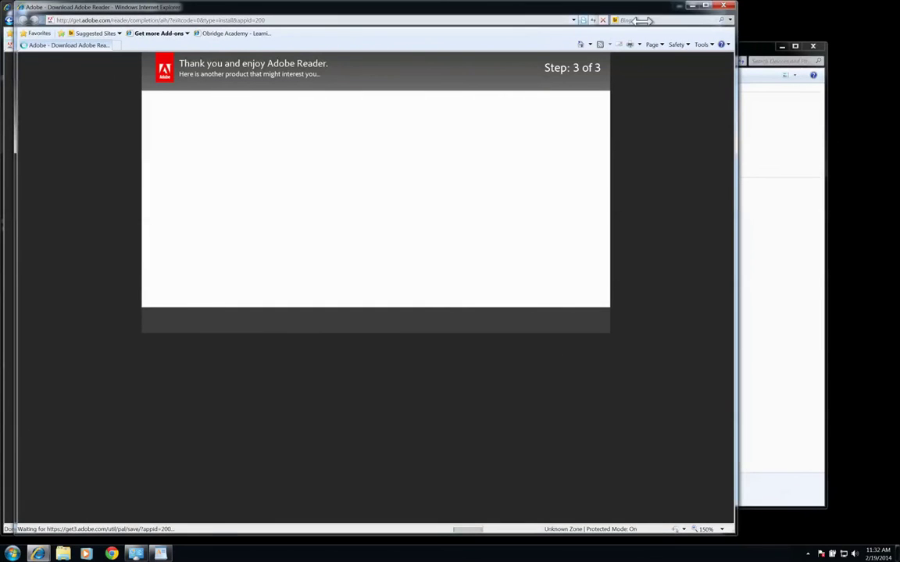
click(723, 6)
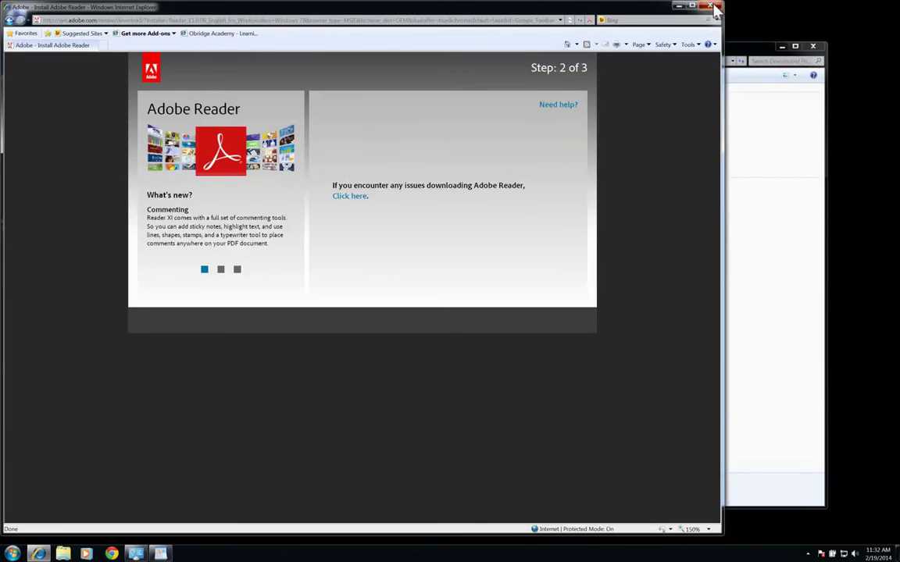
click(710, 7)
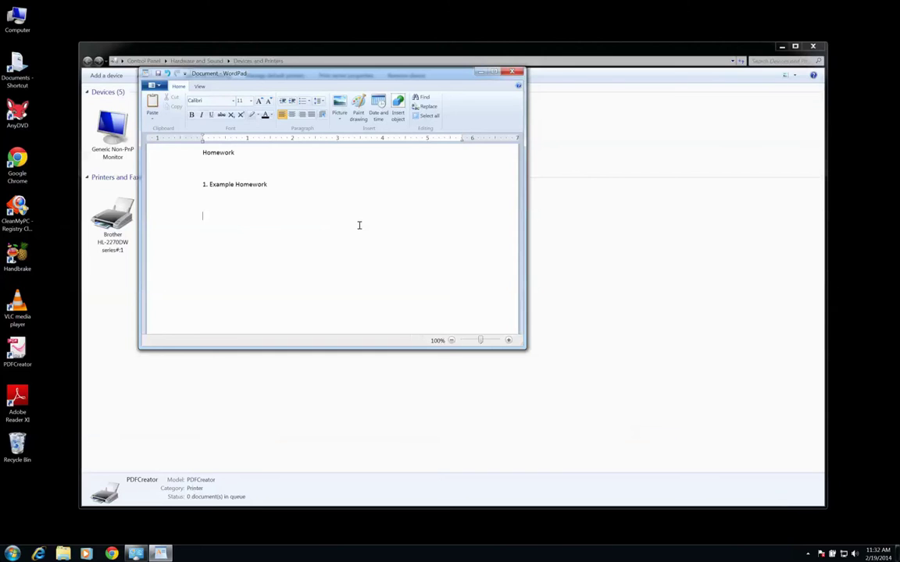
Close WordPad and save the document as "homework" in Rich Text Format, replacing the existing file
click(512, 73)
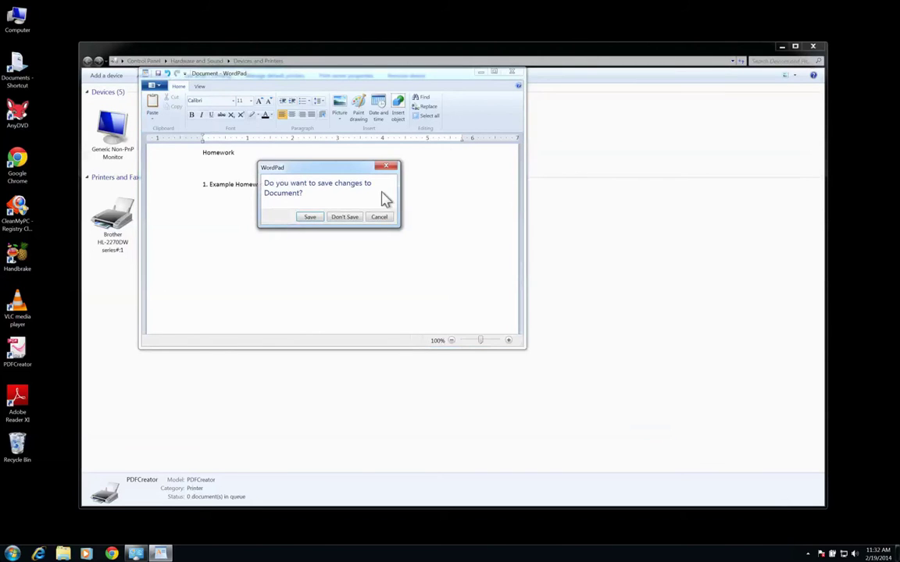
click(310, 217)
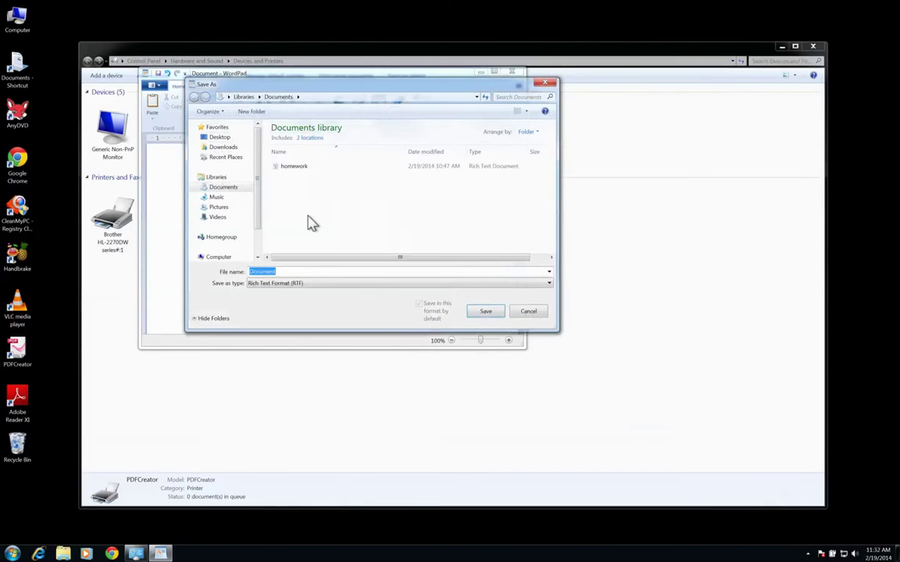
text(homework)
key(Return)
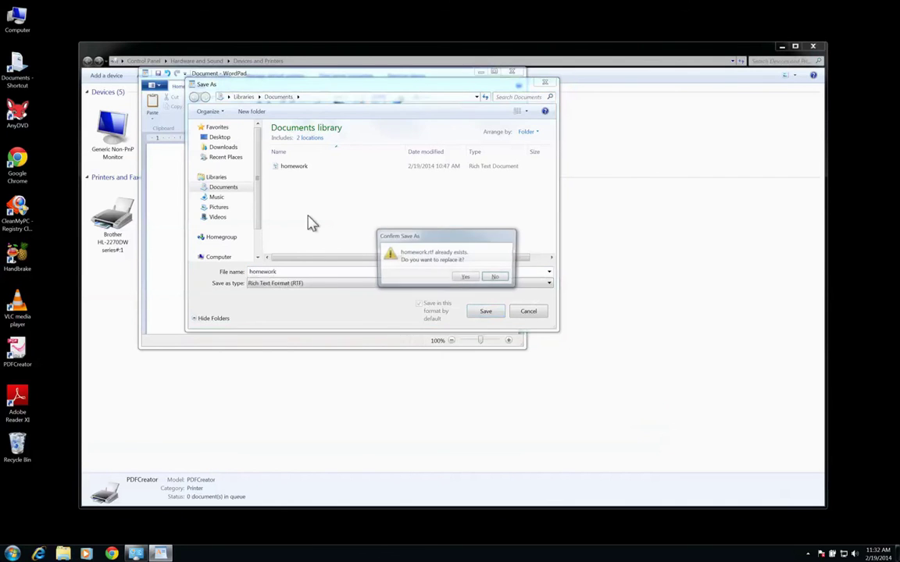
click(465, 279)
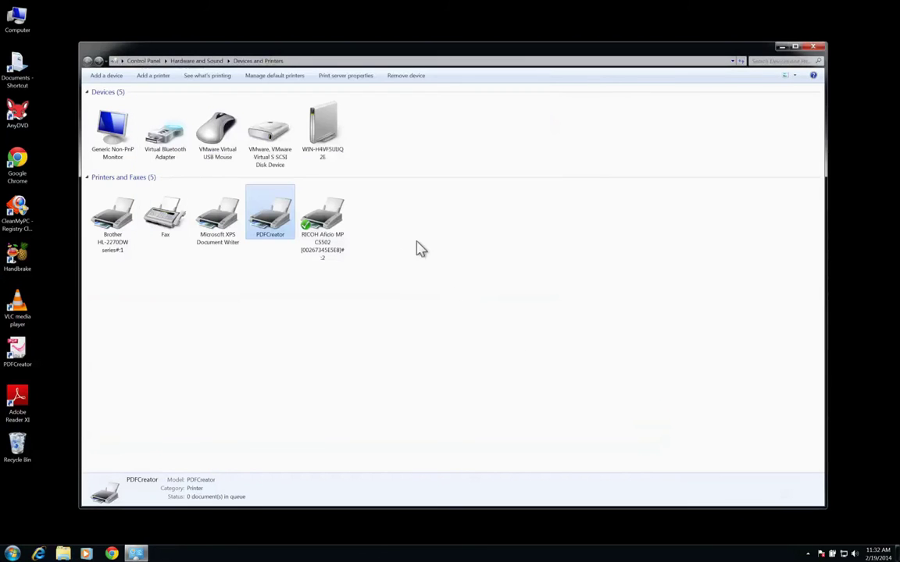
Close the Devices and Printers window and select the Homework Example PDF in the Documents folder
click(813, 49)
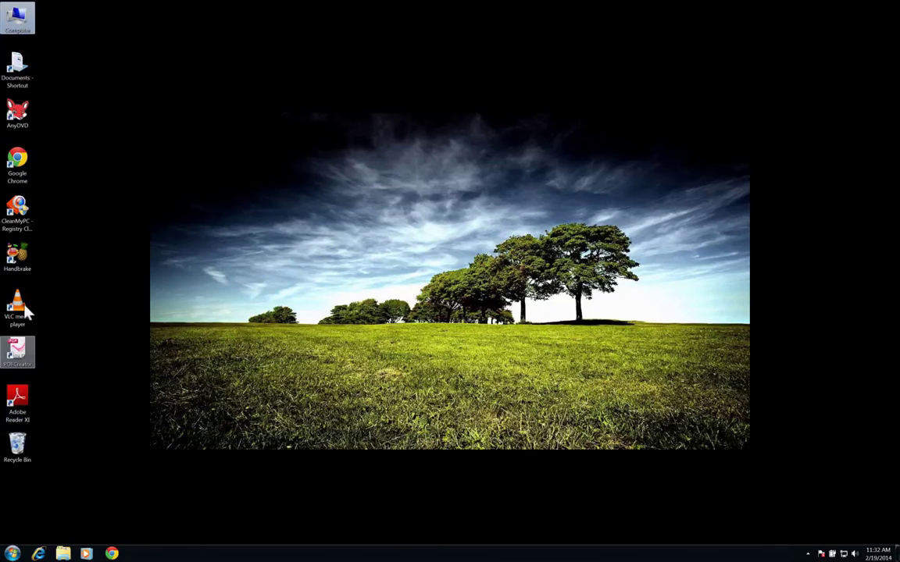
double_click(24, 77)
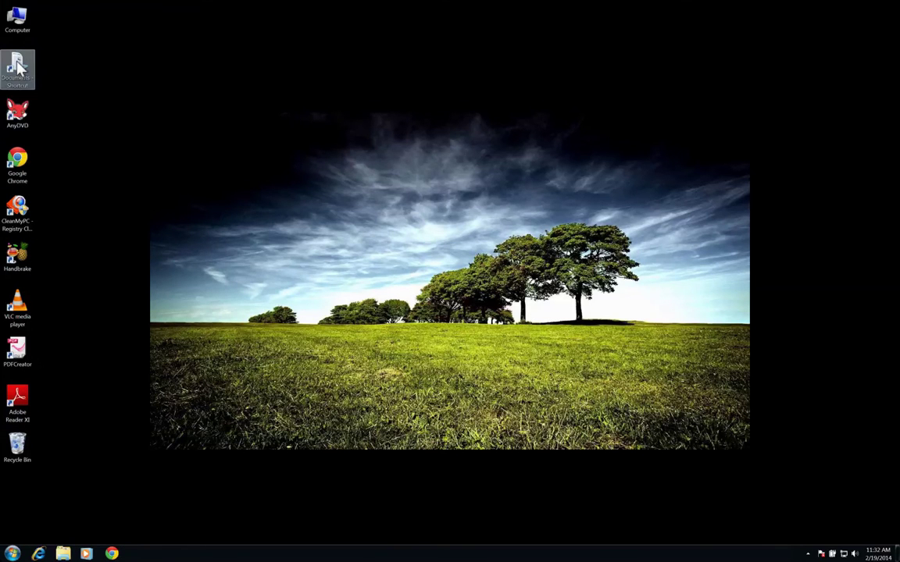
click(242, 134)
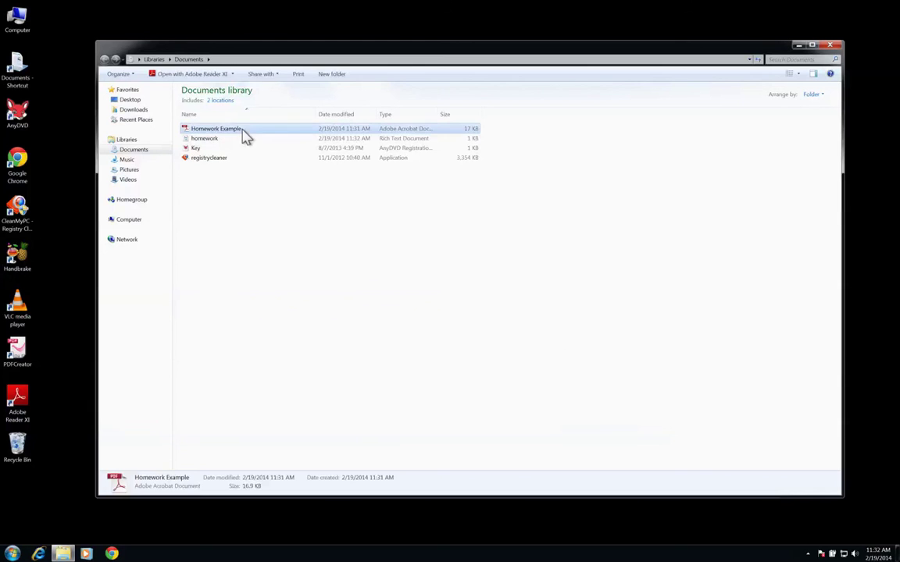
key(F2)
Open the Homework Example PDF in Adobe Reader, accept the license agreement, and close the reader after checking the page
double_click(297, 131)
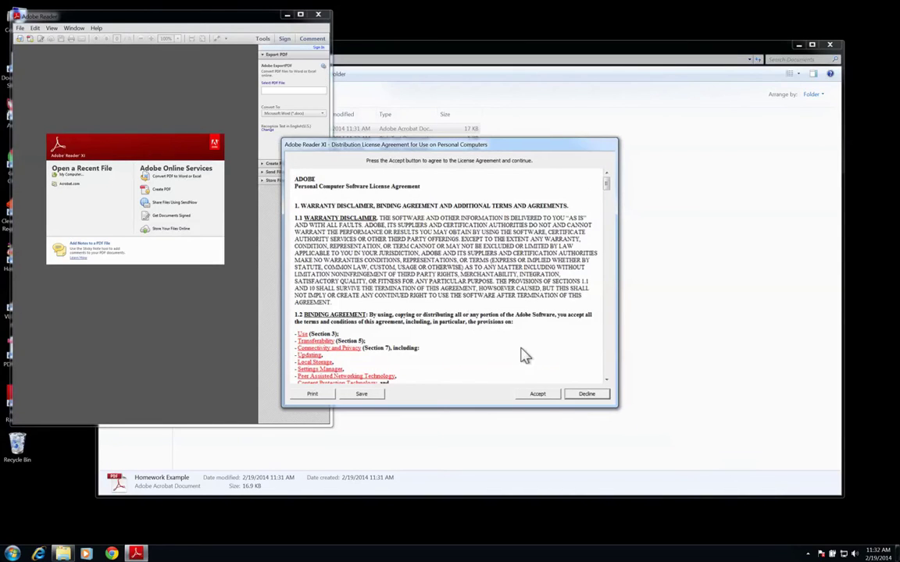
click(537, 394)
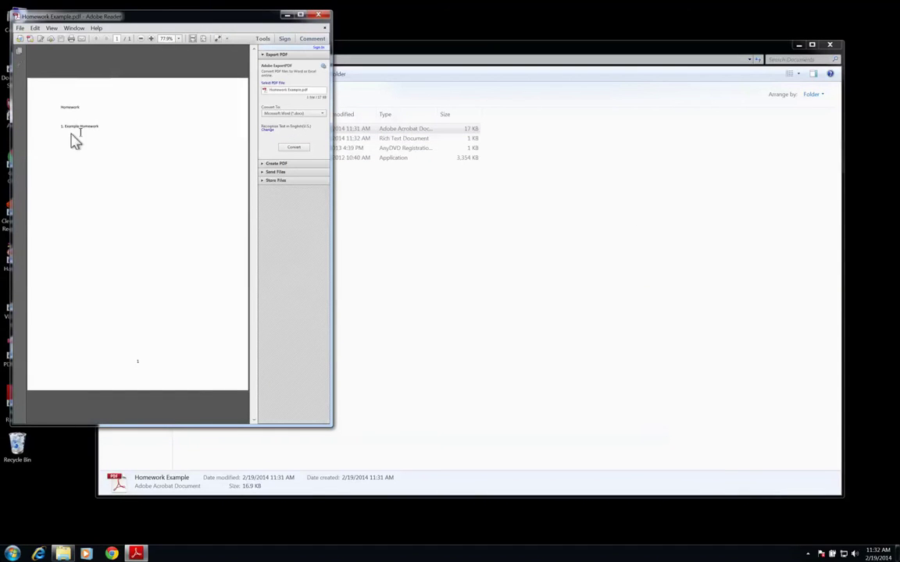
click(318, 15)
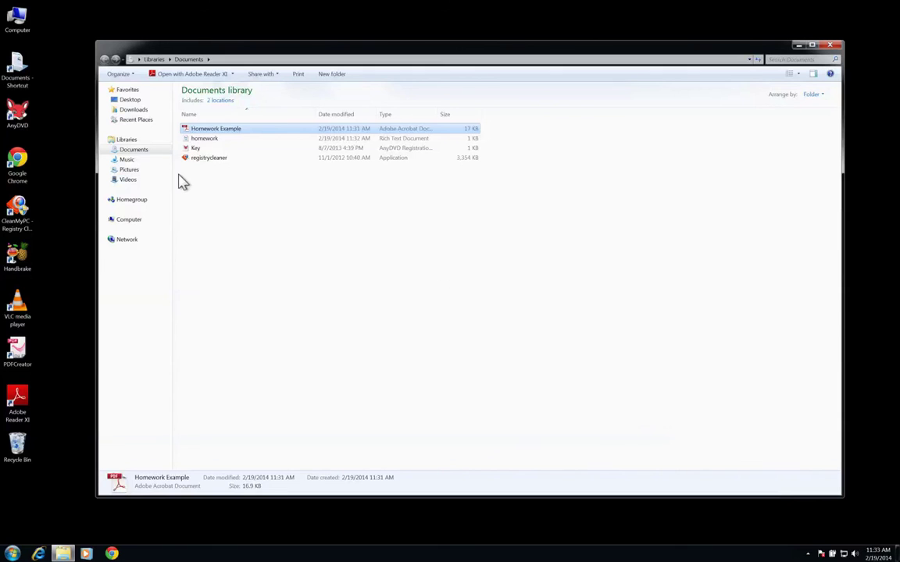
Look through the homework document and the Sample Pictures, Music and Documents folders for files to combine into one PDF
click(226, 141)
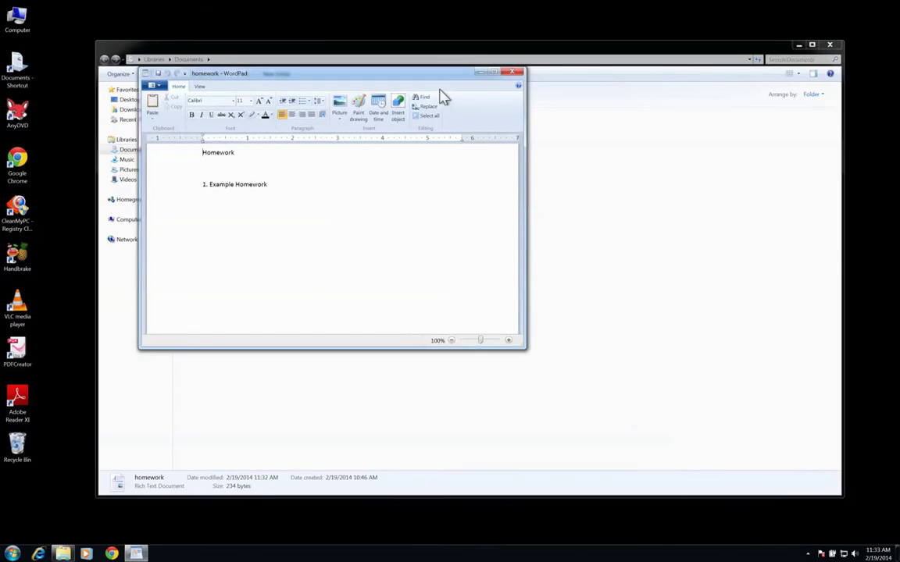
click(511, 74)
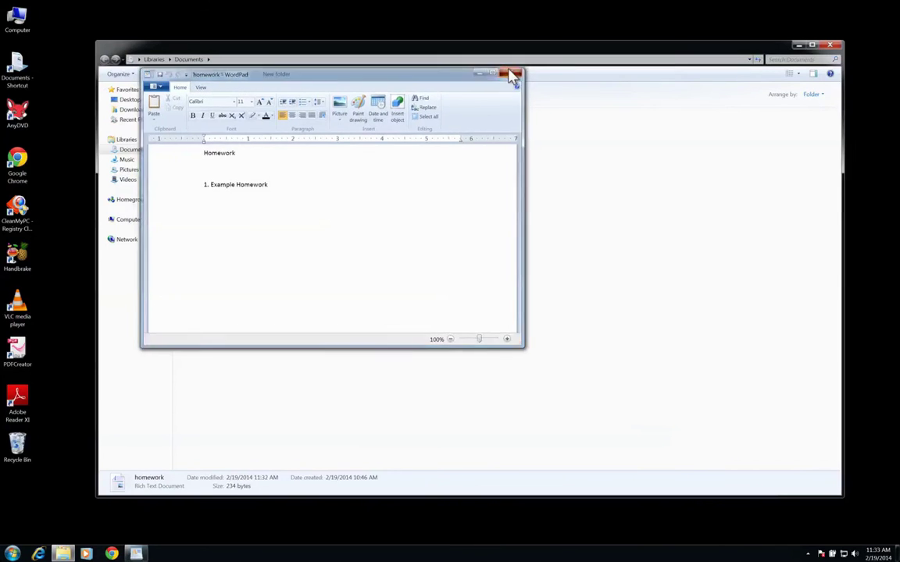
click(130, 171)
double_click(201, 136)
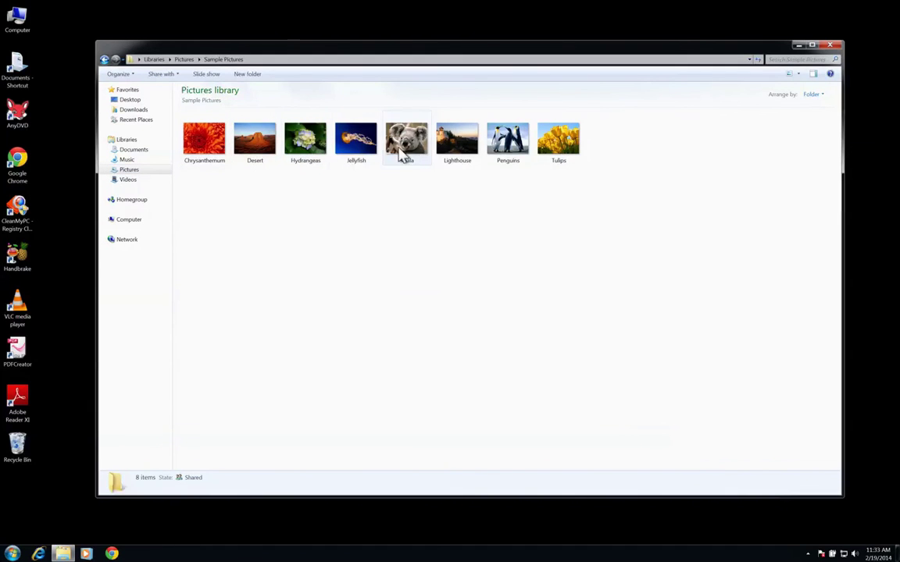
mouse_move(408, 153)
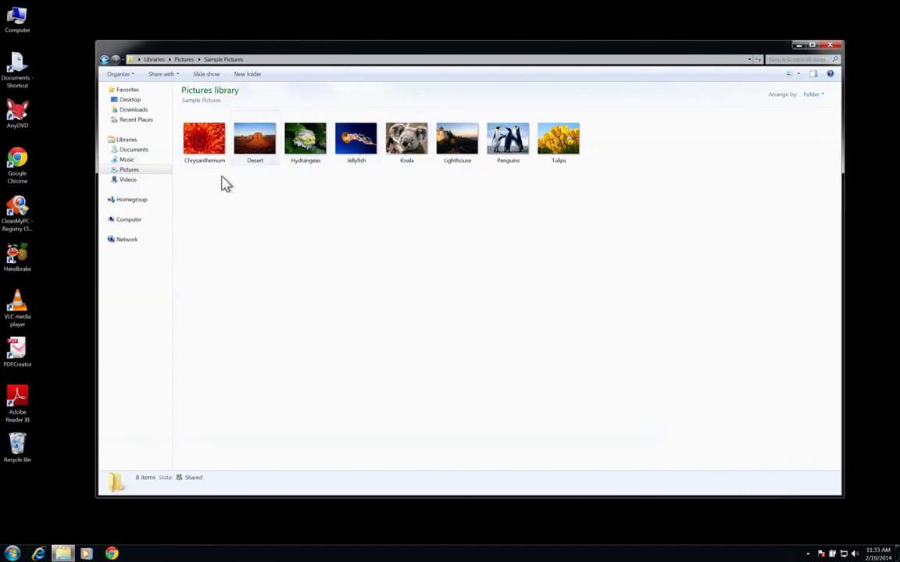
click(129, 160)
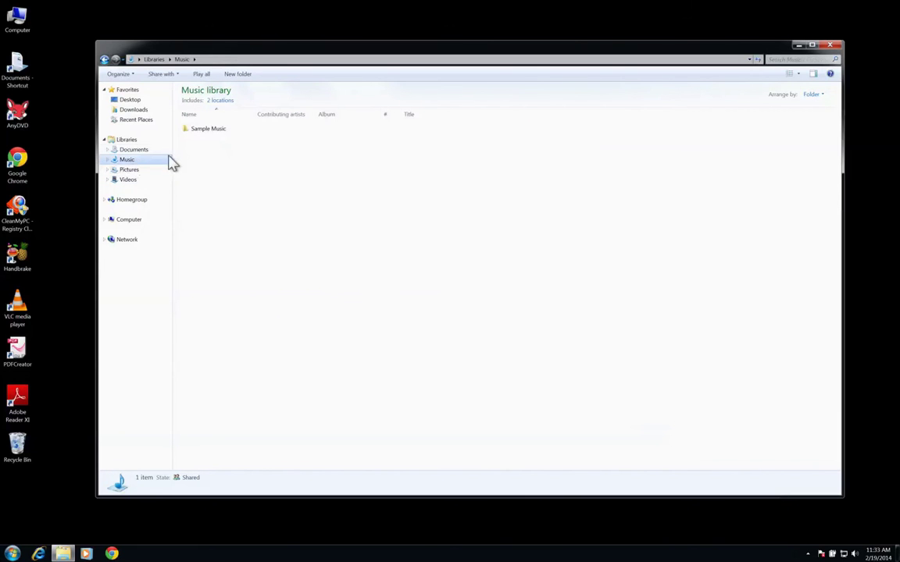
click(157, 150)
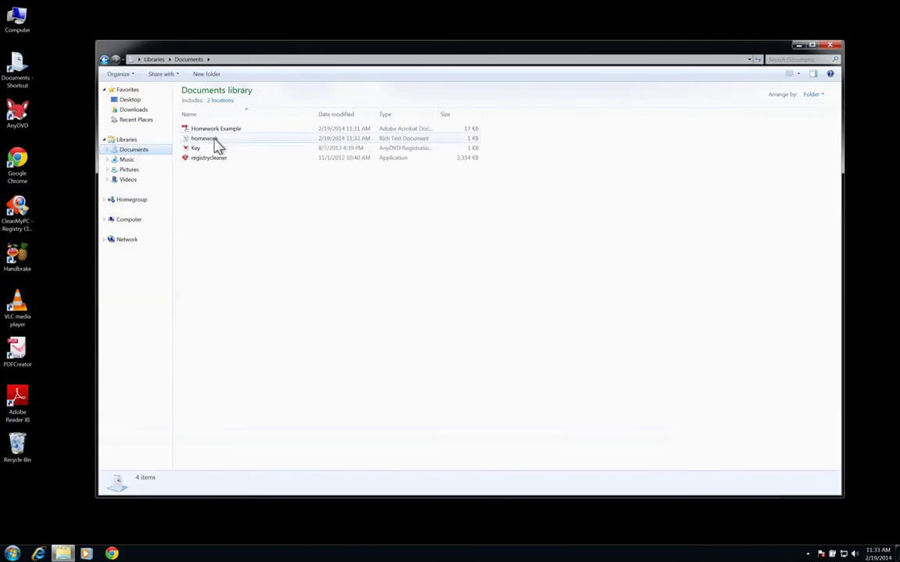
click(217, 142)
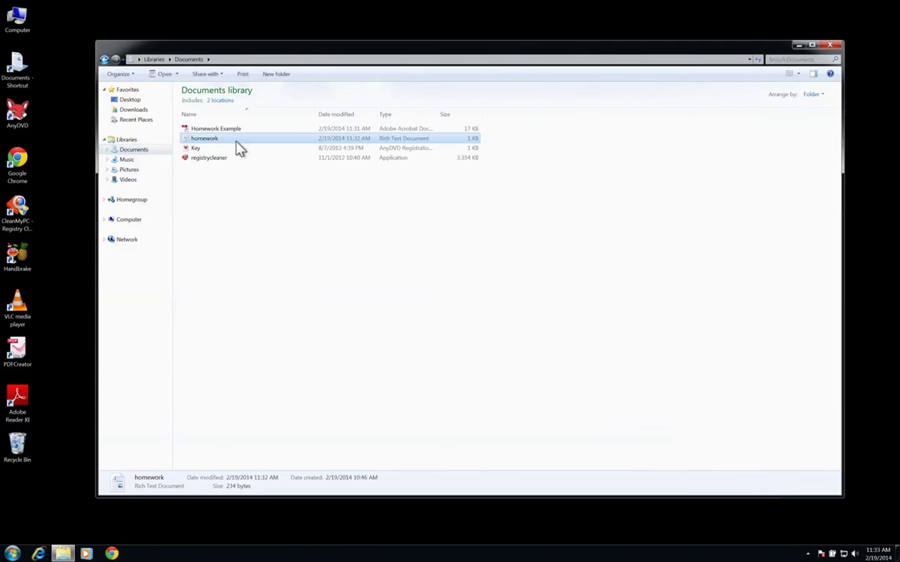
click(133, 171)
double_click(197, 154)
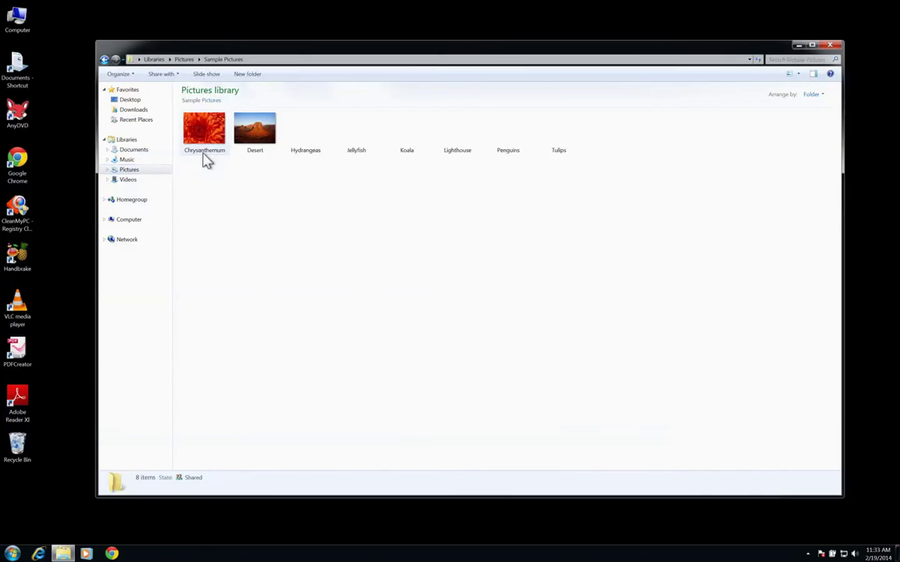
Open the homework document from the Documents library and set PDFCreator as the default printer in the print settings
click(134, 150)
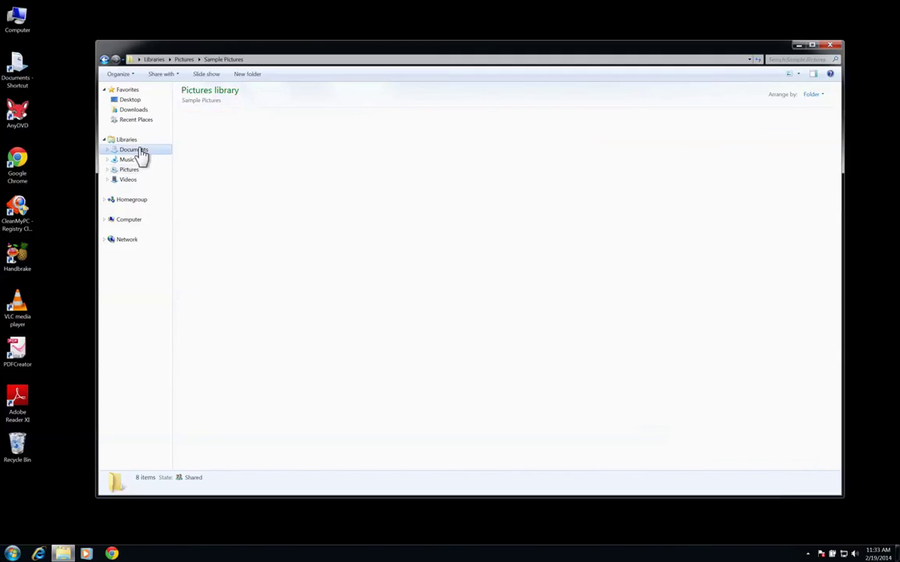
double_click(242, 140)
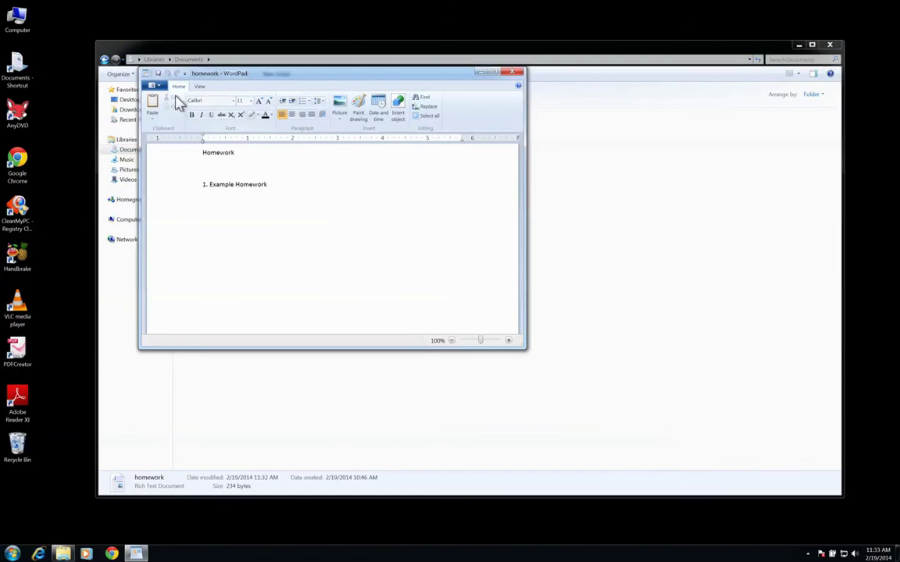
click(154, 85)
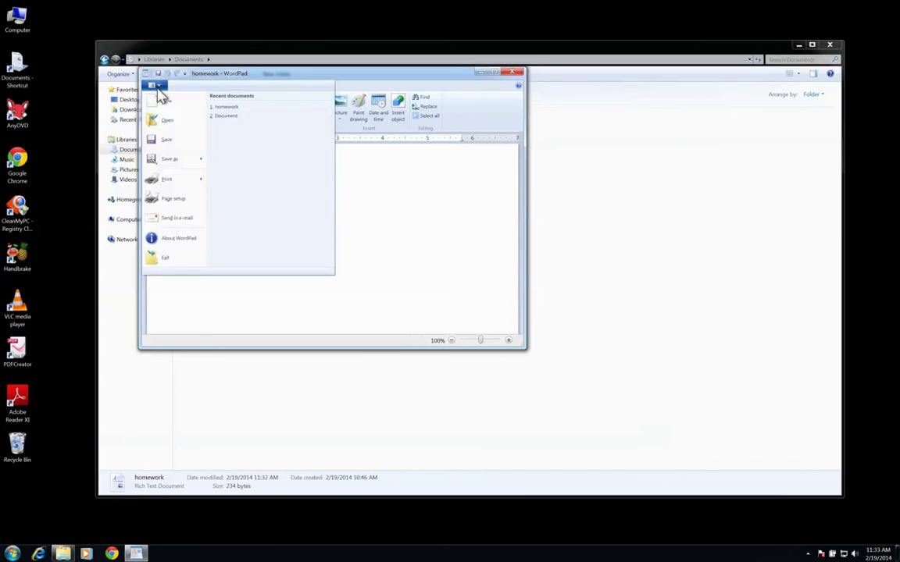
click(170, 180)
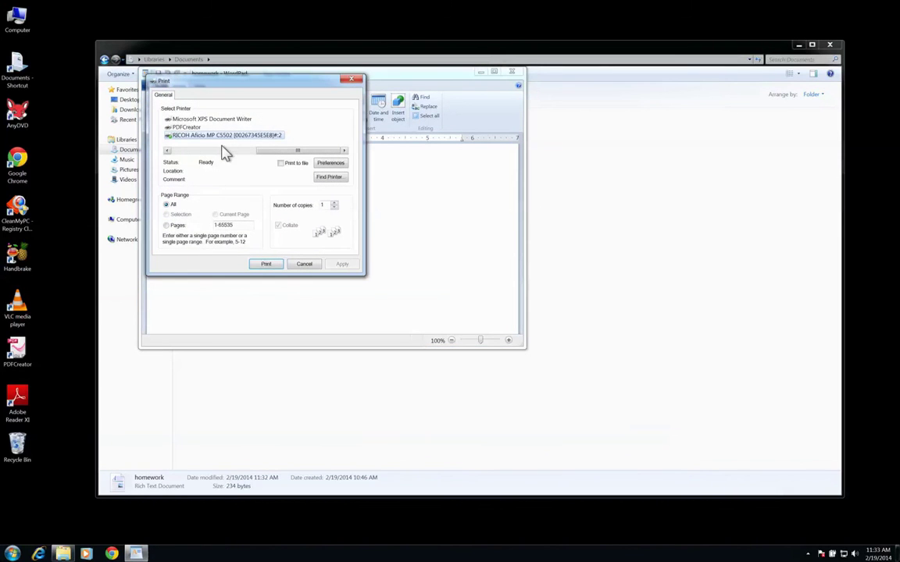
click(194, 127)
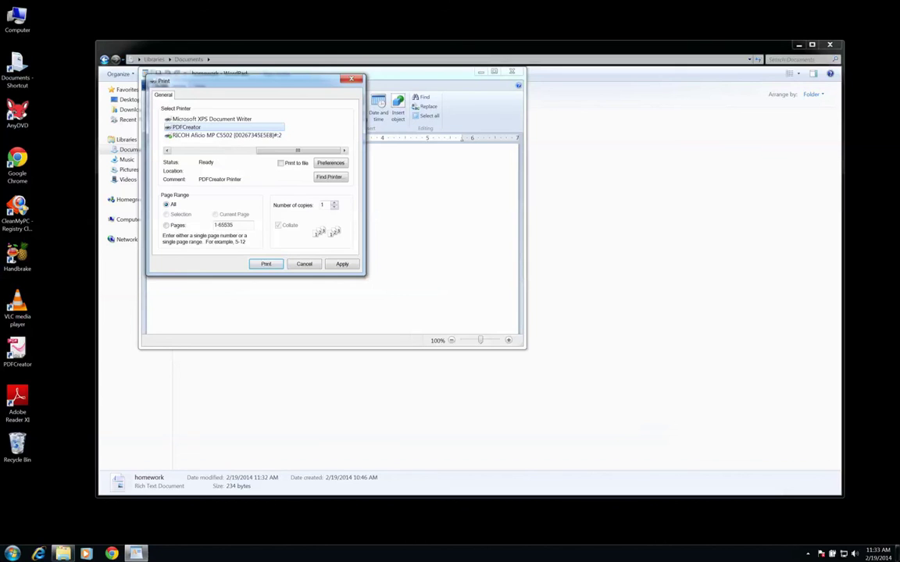
right_click(209, 130)
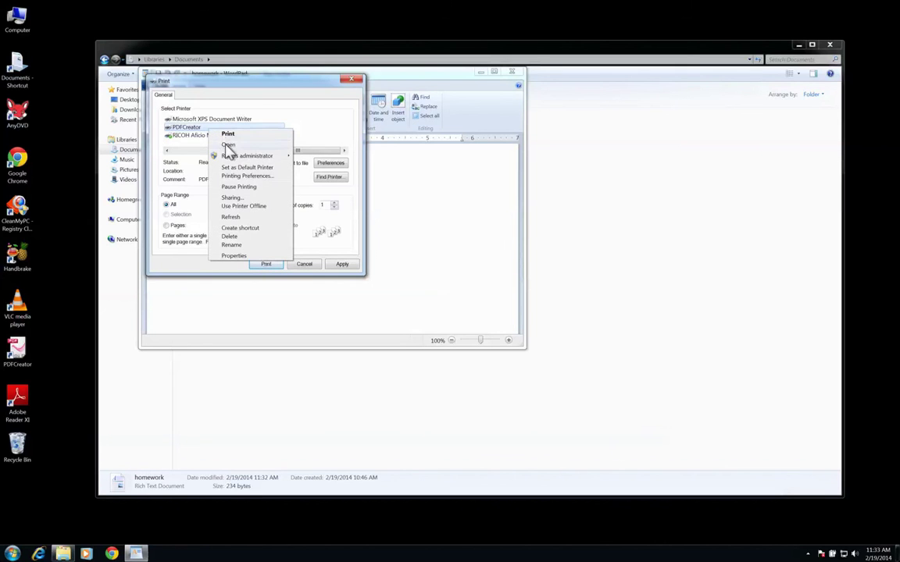
click(244, 175)
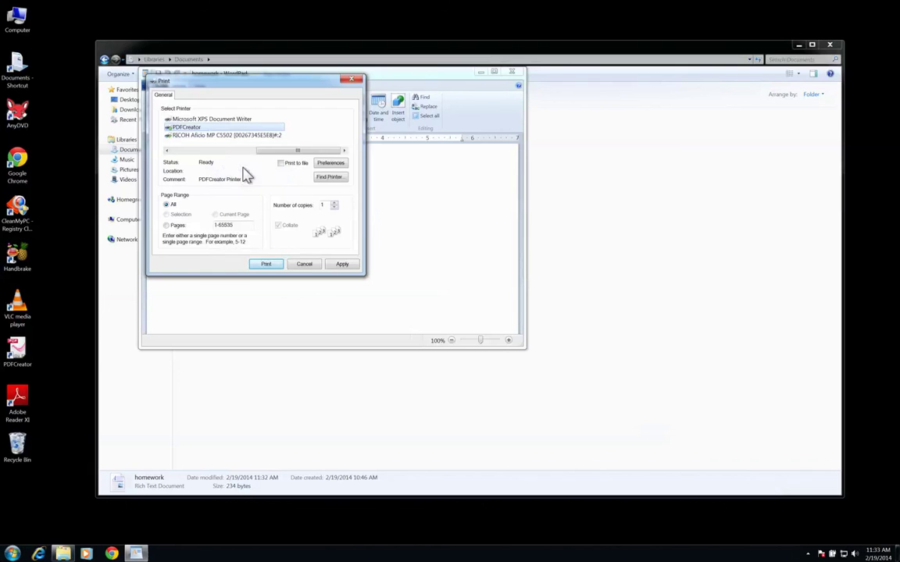
Print the homework document with PDFCreator and hold it in the print monitor using Wait - Collect
click(207, 128)
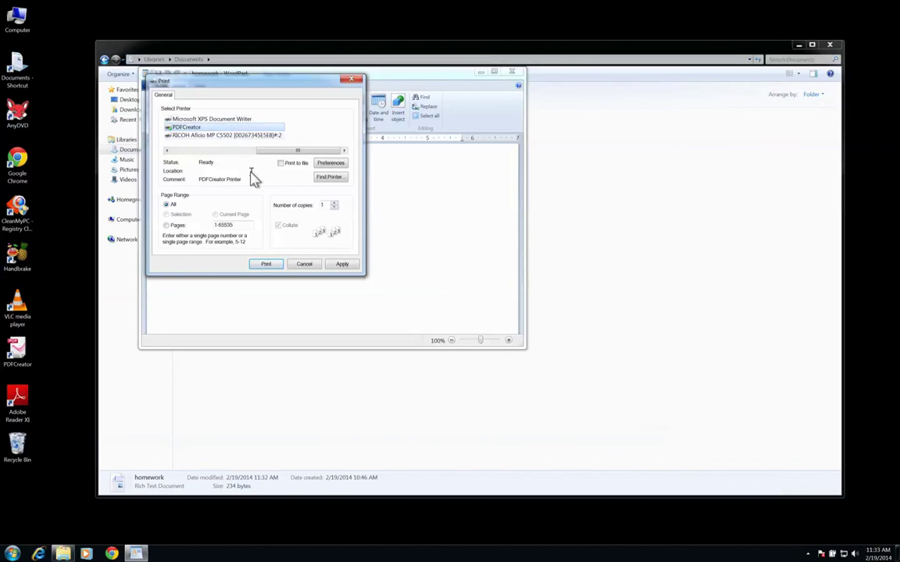
click(227, 127)
click(267, 264)
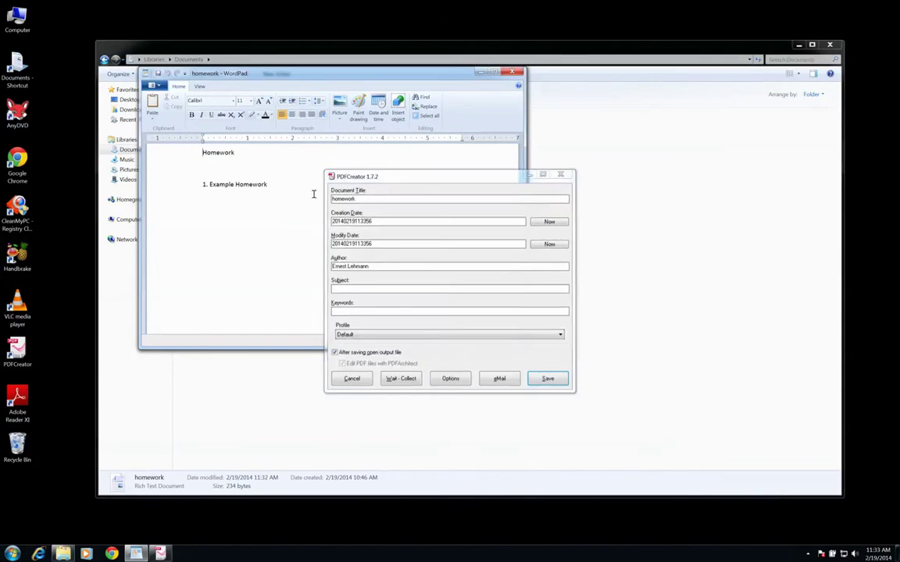
click(406, 381)
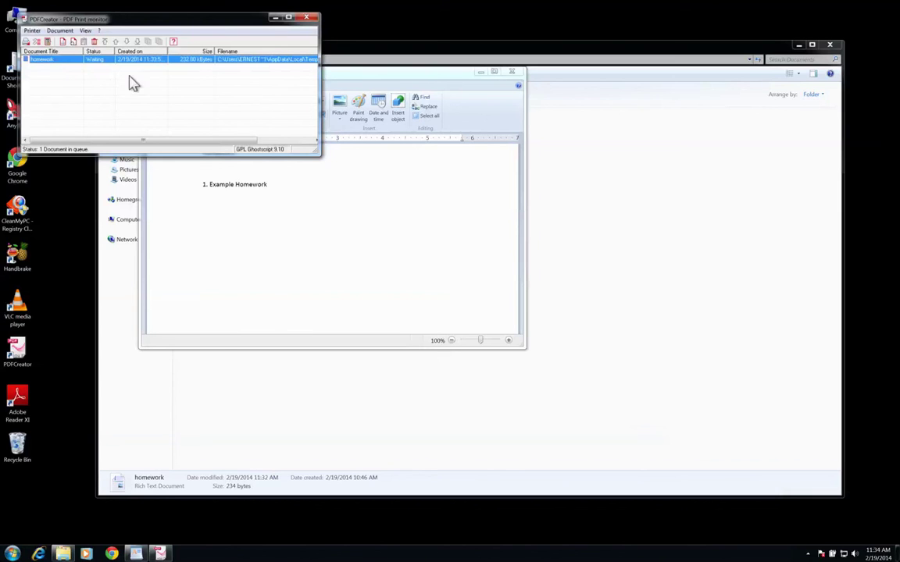
Return to the file explorer and open the Koala picture from the Sample Pictures folder
click(513, 73)
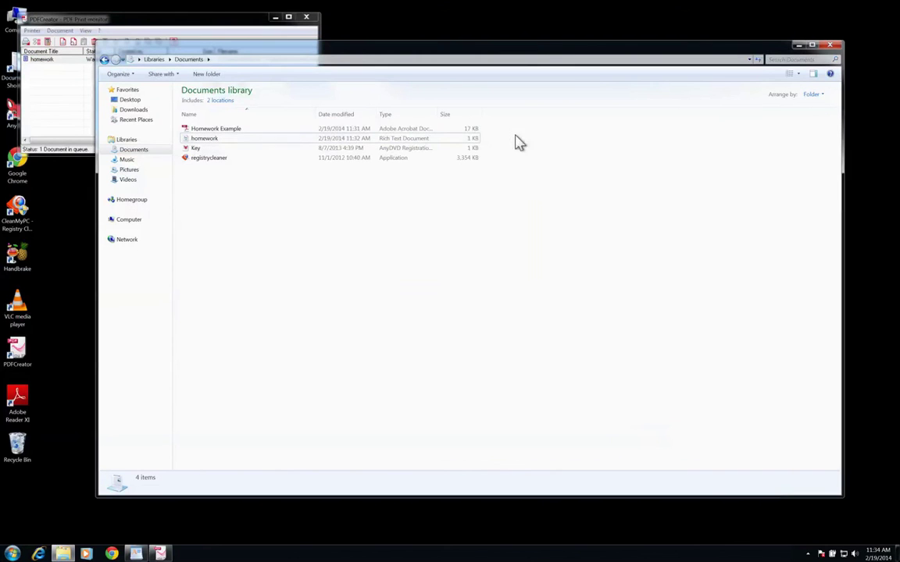
click(129, 170)
double_click(201, 134)
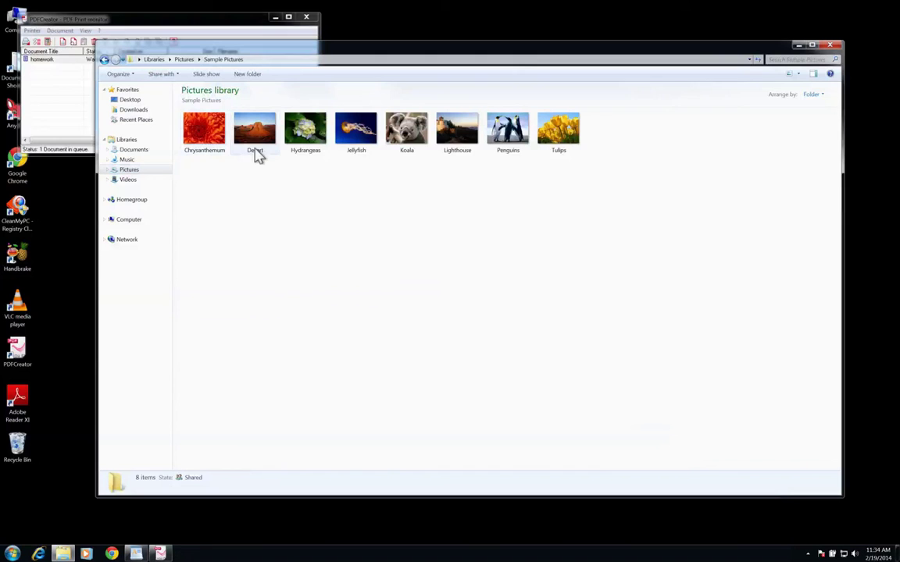
double_click(406, 133)
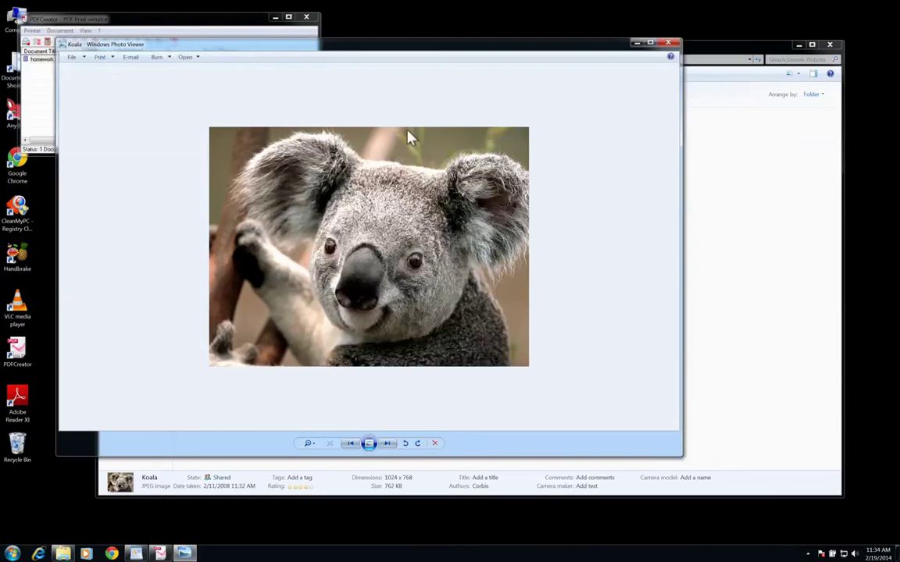
Print the Koala picture as a full page photo on Letter paper with PDFCreator, adding it to the waiting queue
click(100, 61)
click(109, 67)
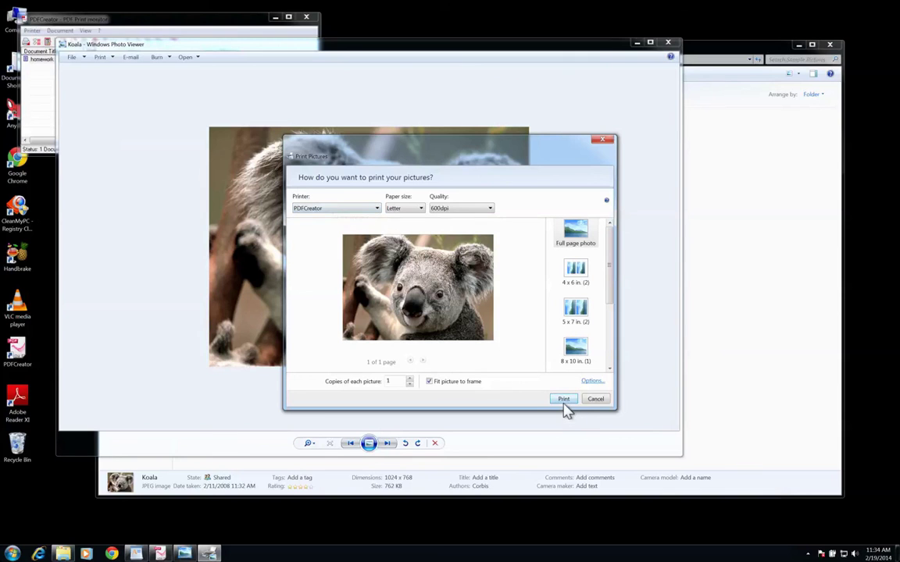
click(365, 210)
click(366, 215)
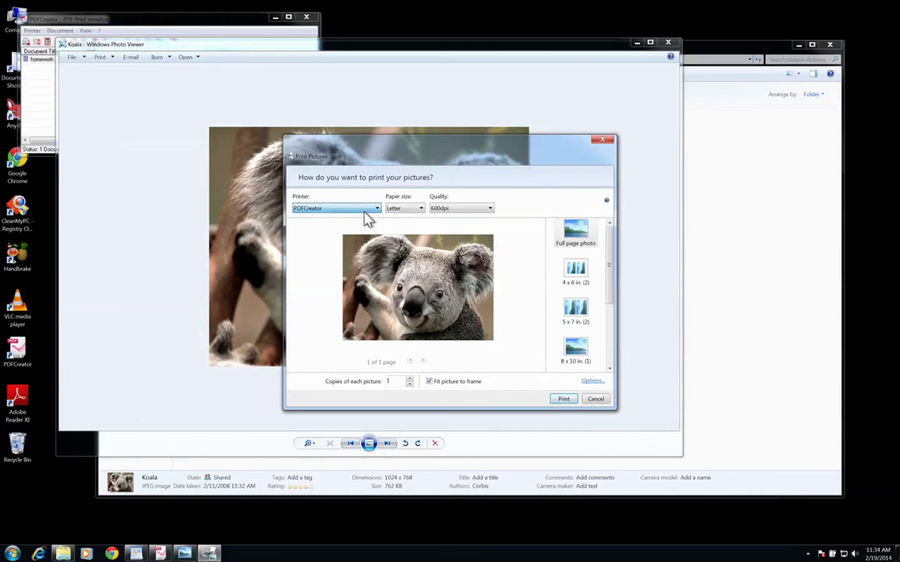
click(563, 399)
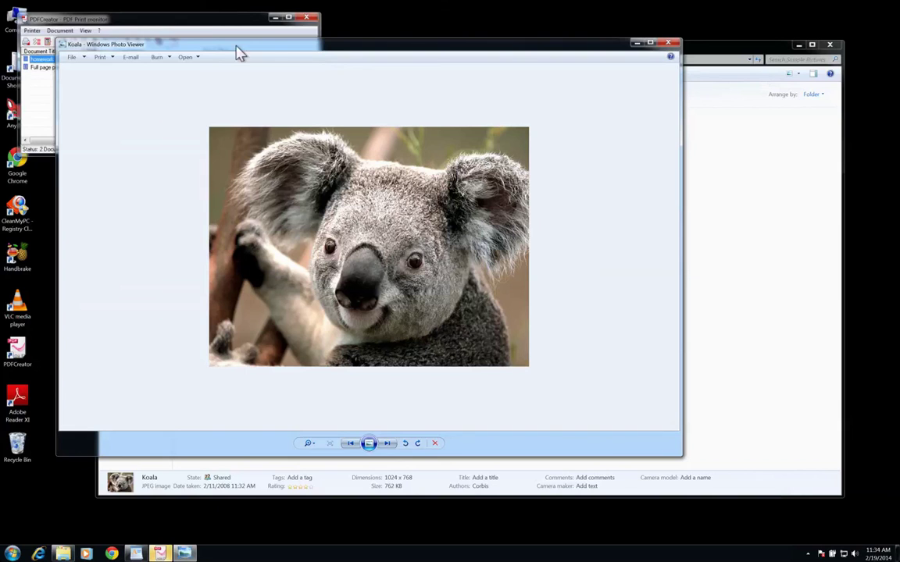
Combine the queued homework and full page photo jobs into one document in the PDFCreator print monitor
click(217, 24)
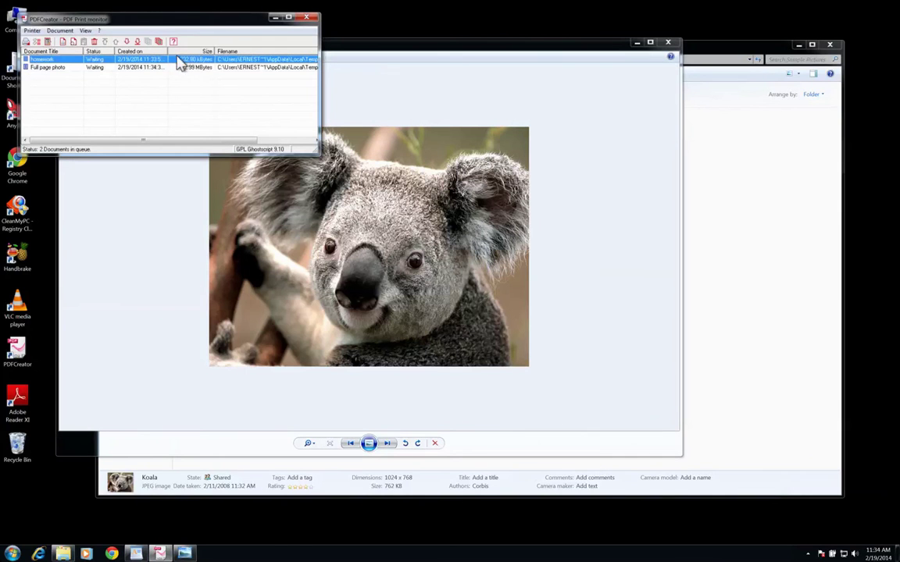
shift+click(110, 69)
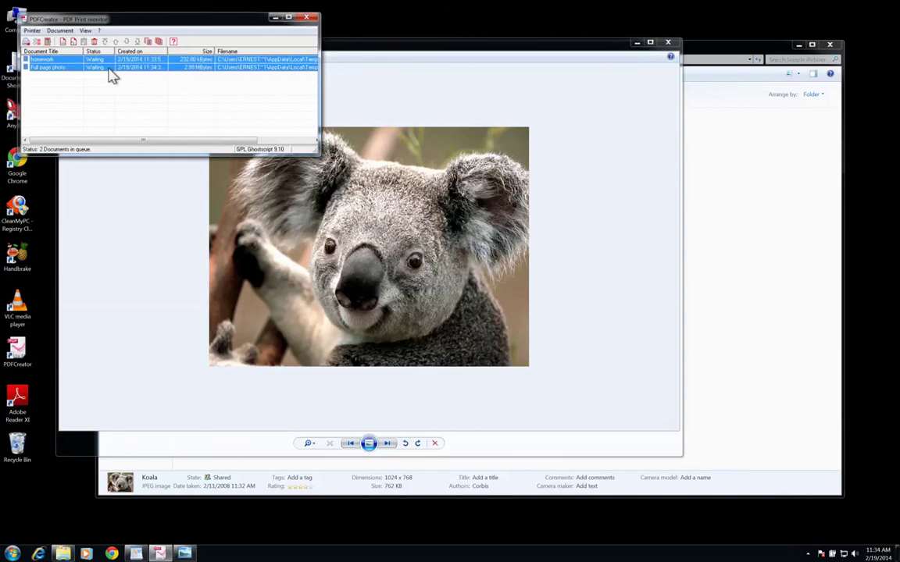
right_click(110, 73)
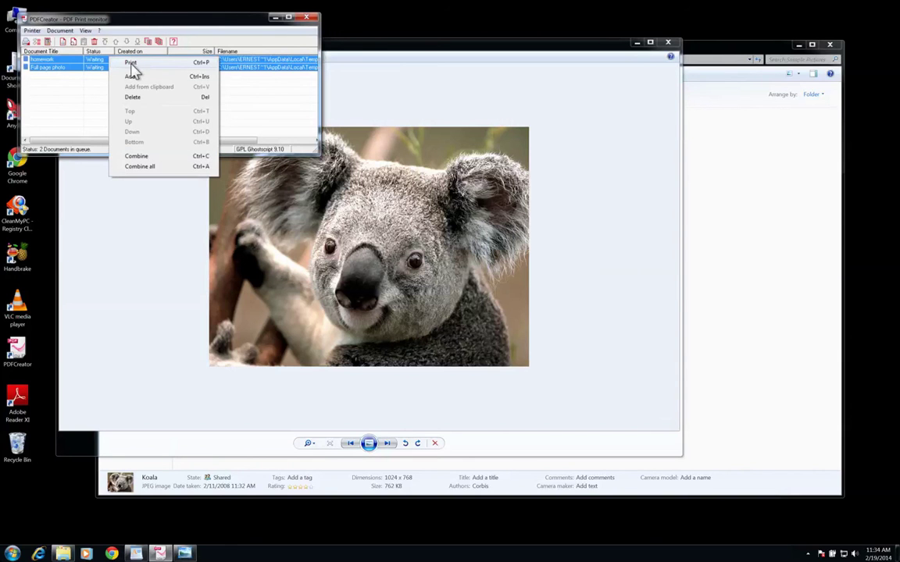
click(157, 167)
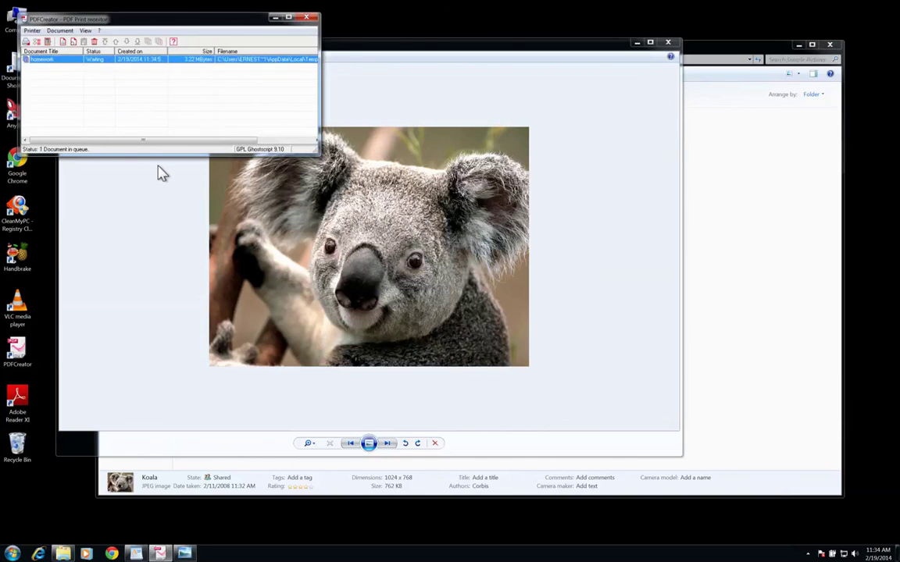
Print the combined job and save it as the PDF file "Combined Homework" in the Documents library
right_click(92, 65)
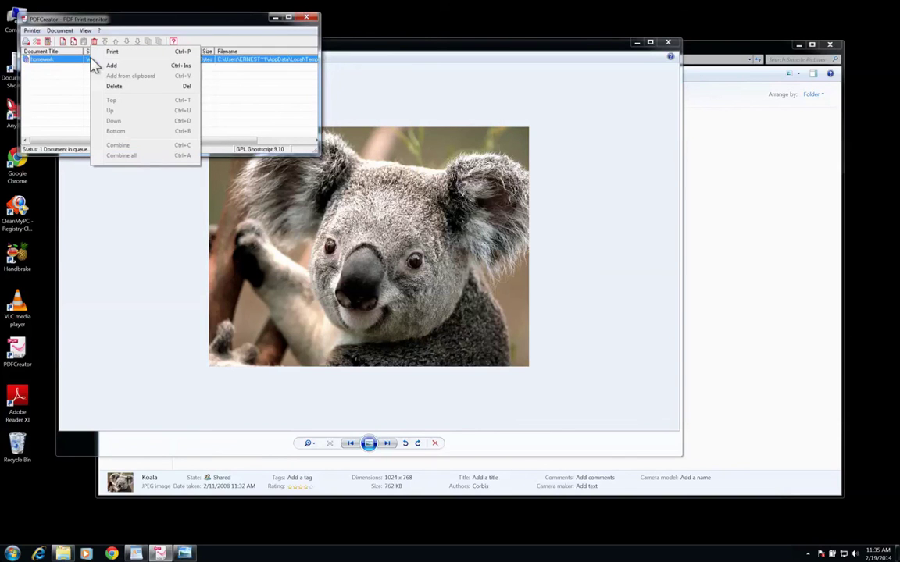
click(119, 53)
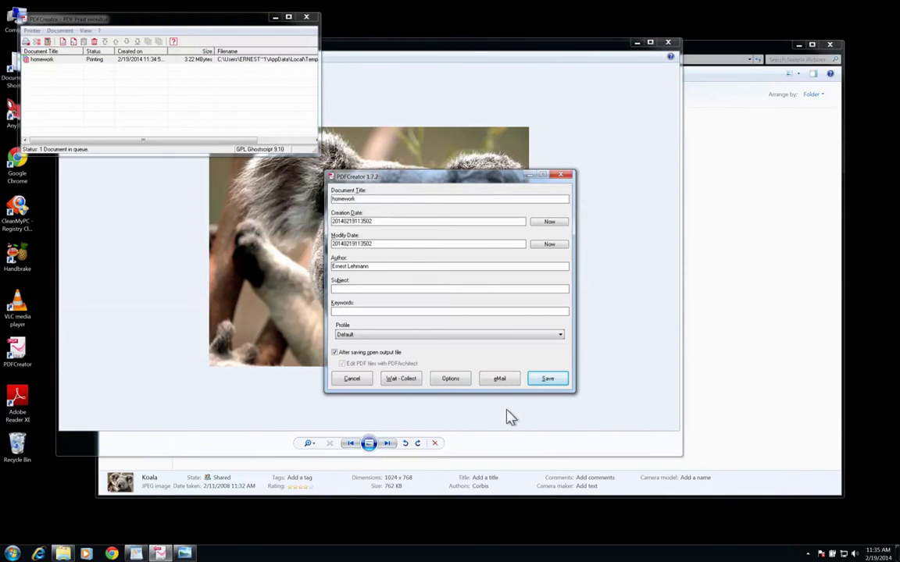
click(548, 383)
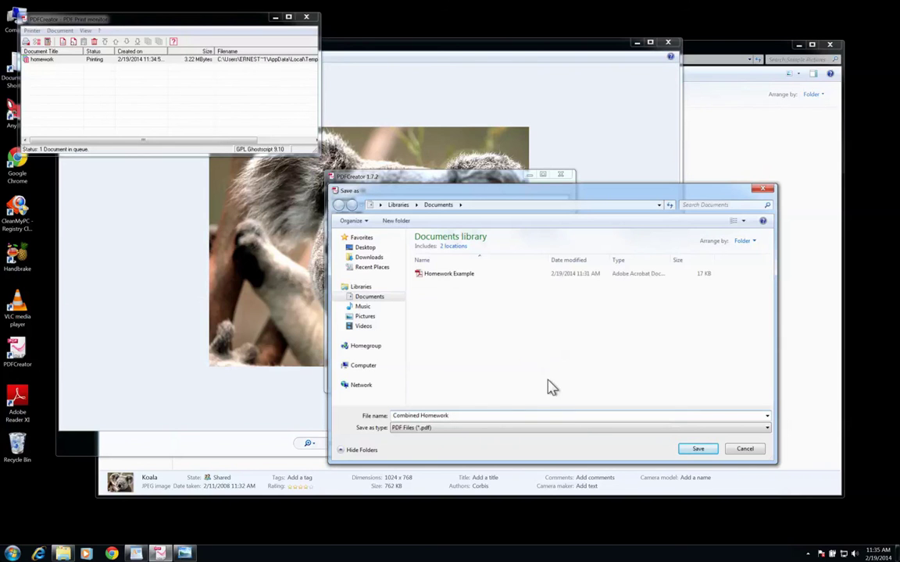
click(698, 449)
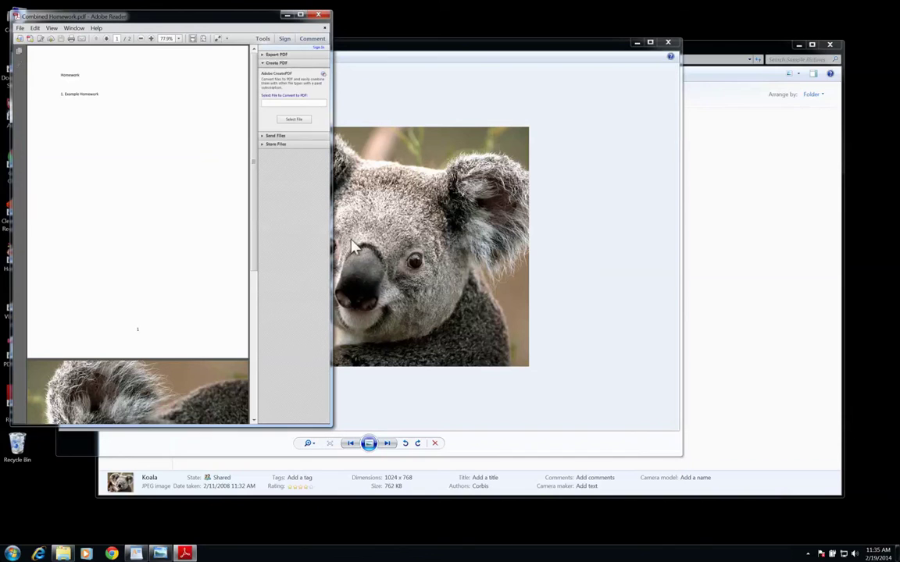
Check the pages of the Combined Homework PDF in Adobe Reader and close the reader
drag(254, 204, 250, 137)
drag(253, 81, 231, 12)
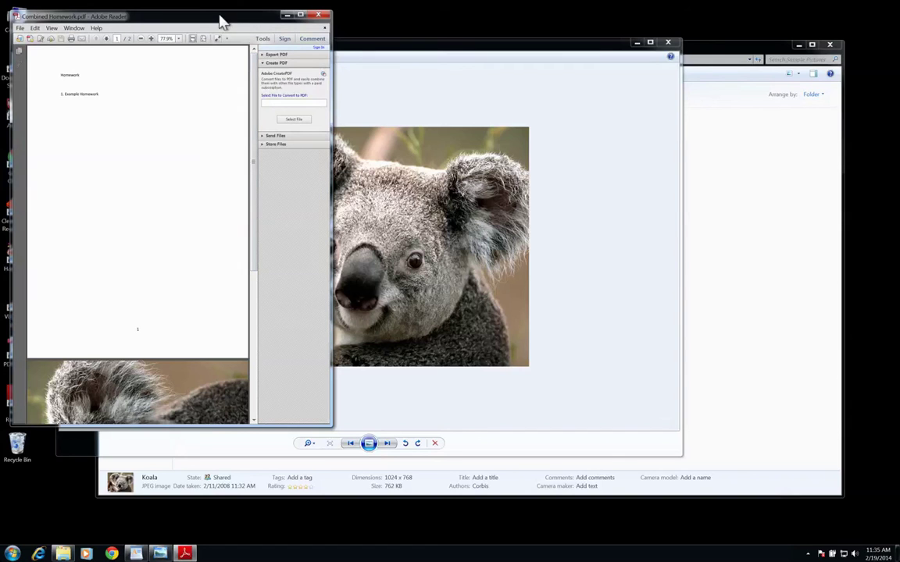
click(319, 15)
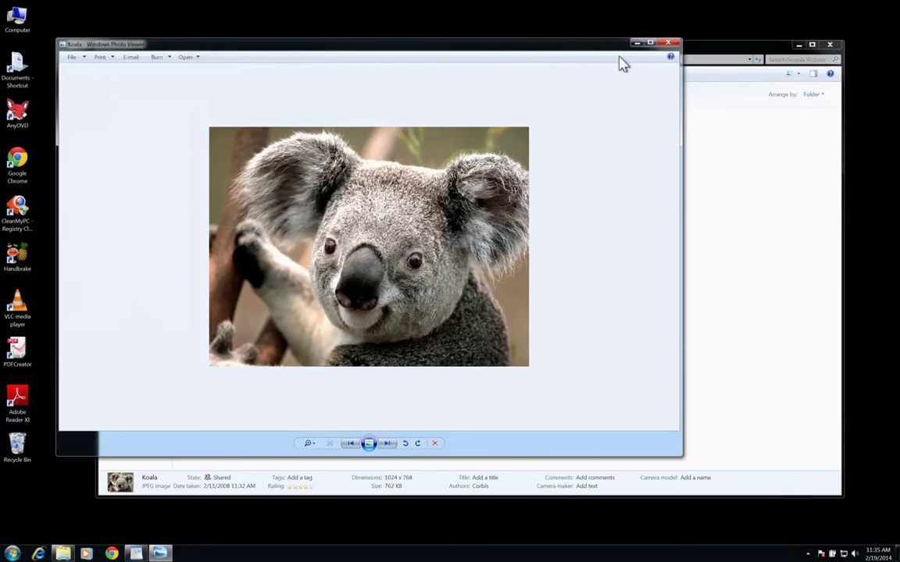
Close the Koala picture and the Sample Pictures folder window, and minimize WordPad
click(670, 44)
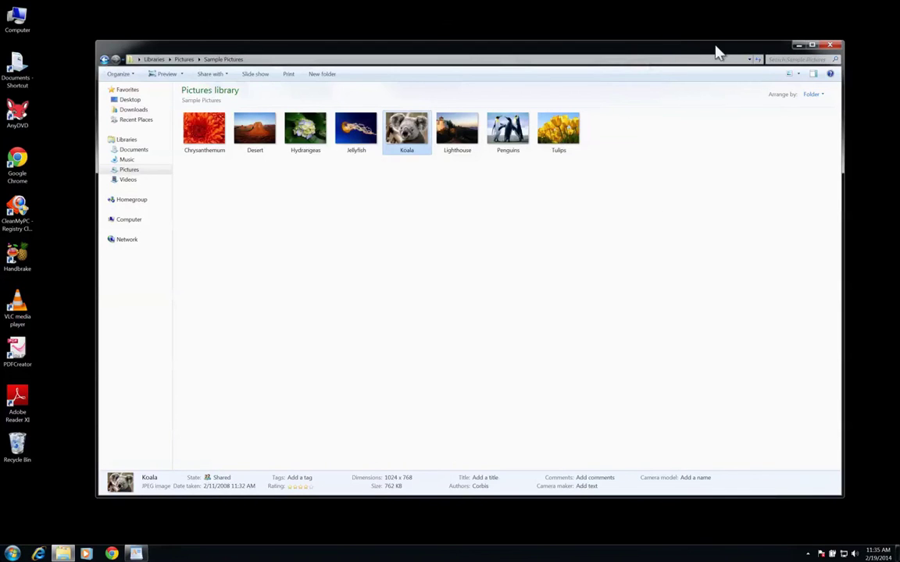
click(832, 50)
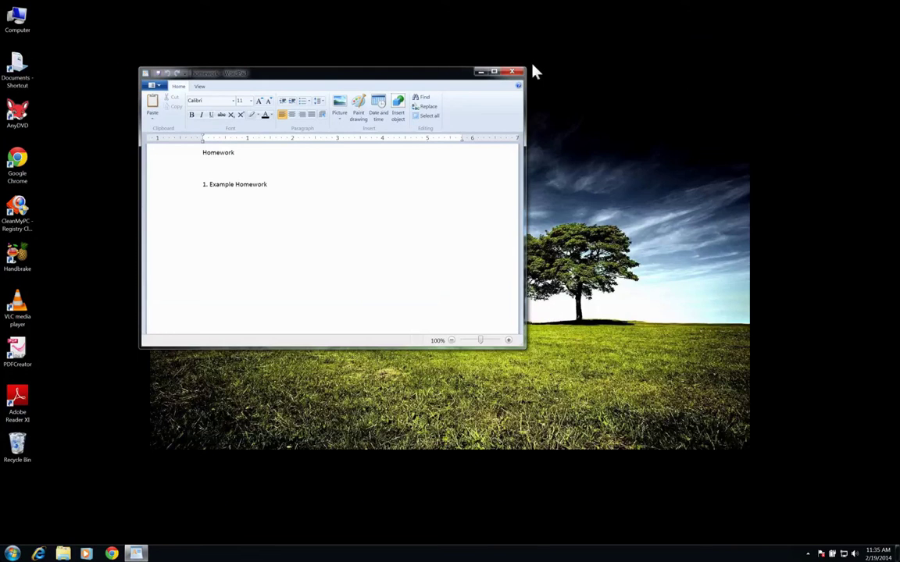
click(480, 72)
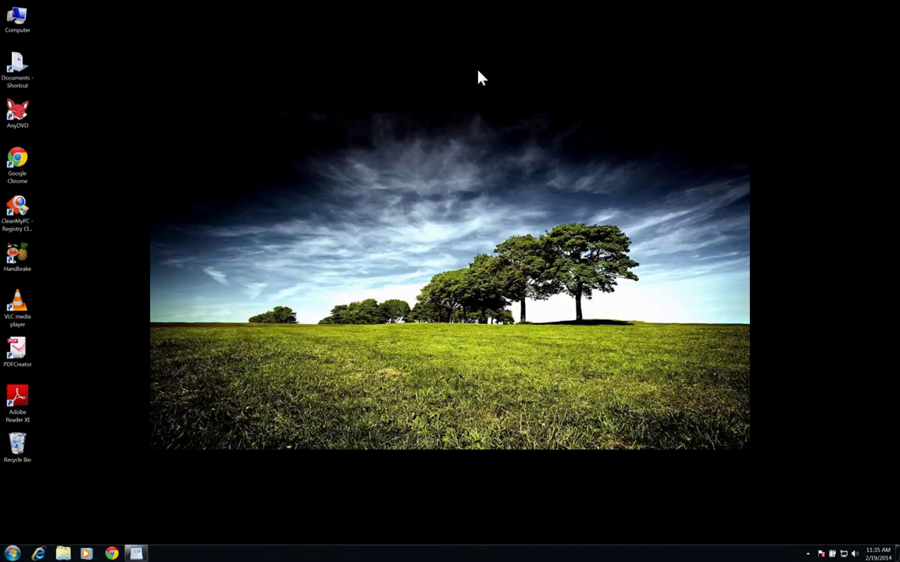